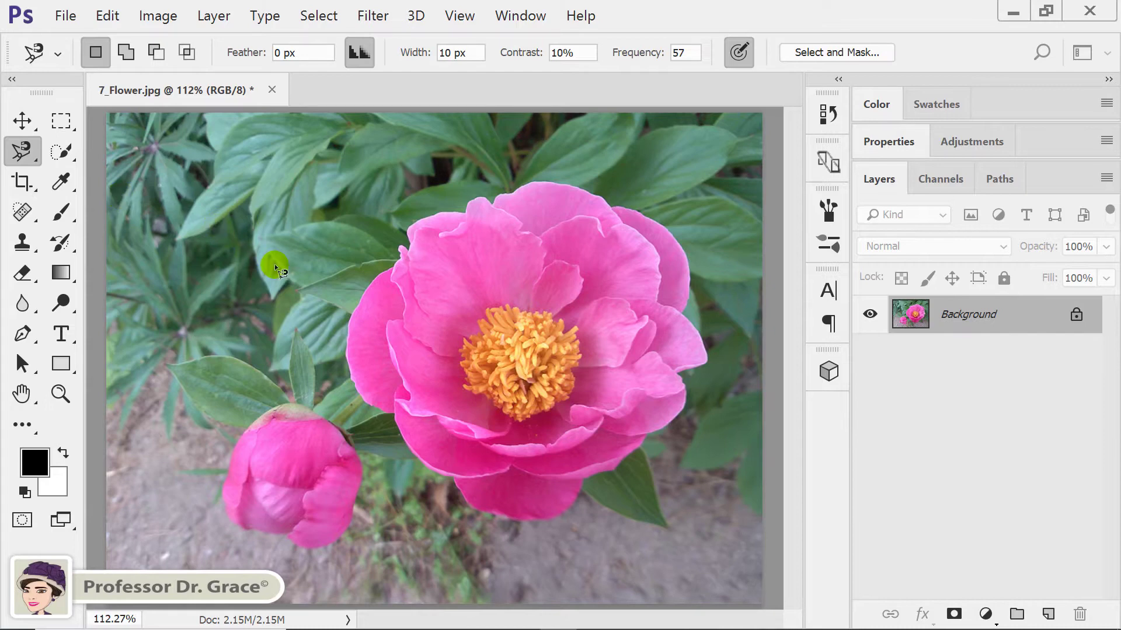
- Enable precise cursors and widen the Magnetic Lasso edge-detection width toward 60 px
key(Caps_Lock)
key(bracketleft)
key(bracketright)
key(bracketright)
key(bracketright)
key(bracketright)
key(bracketright)
key(bracketright)
key(bracketright)
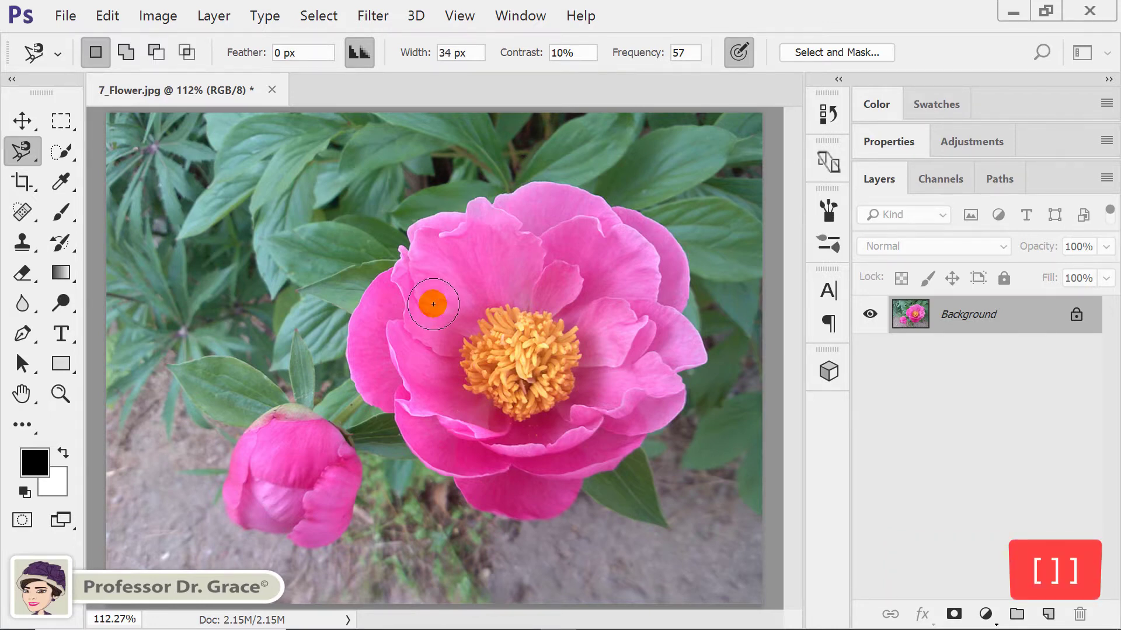
key(bracketright)
key(bracketright)
key(bracketright)
key(bracketright)
key(bracketright)
key(bracketright)
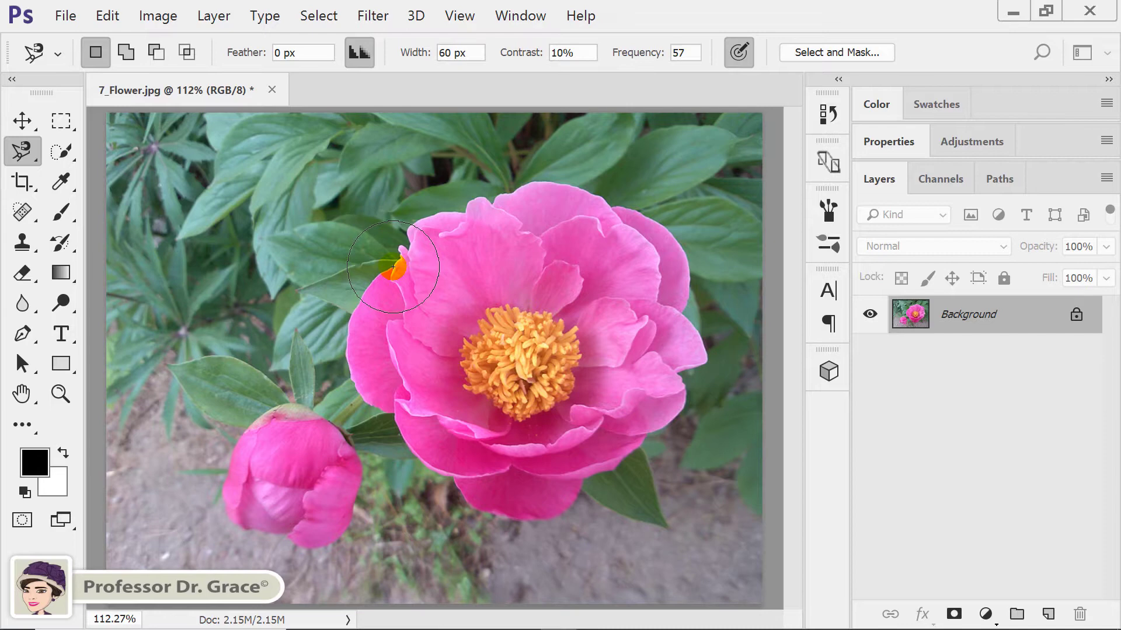
- Trace the Magnetic Lasso around the peony's petals, removing one bad anchor, and close it
click(388, 269)
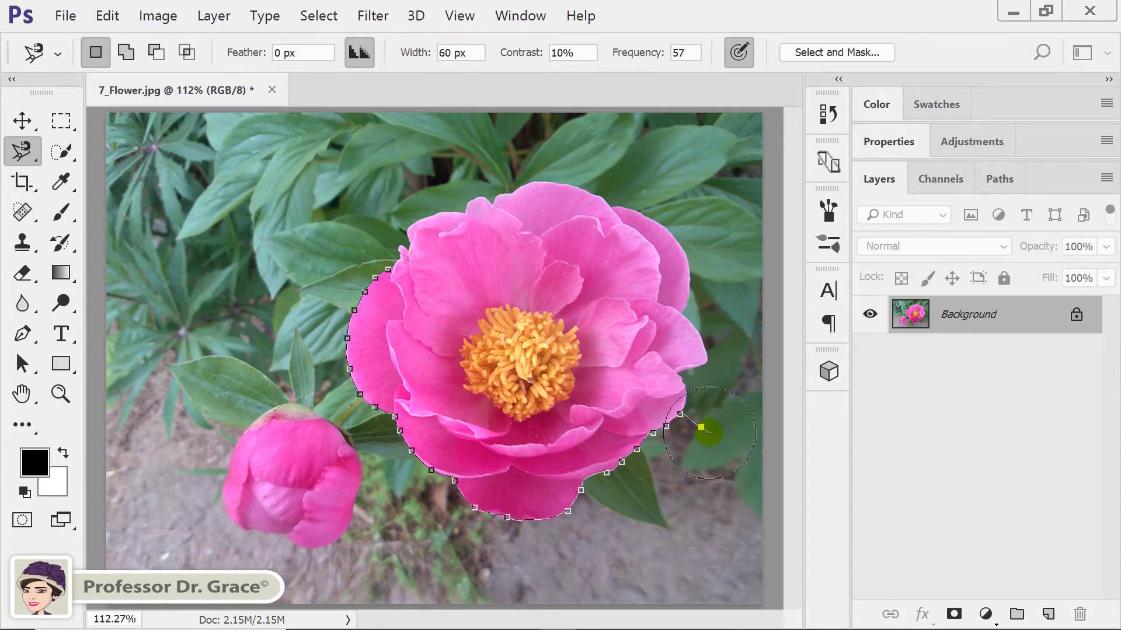
key(BackSpace)
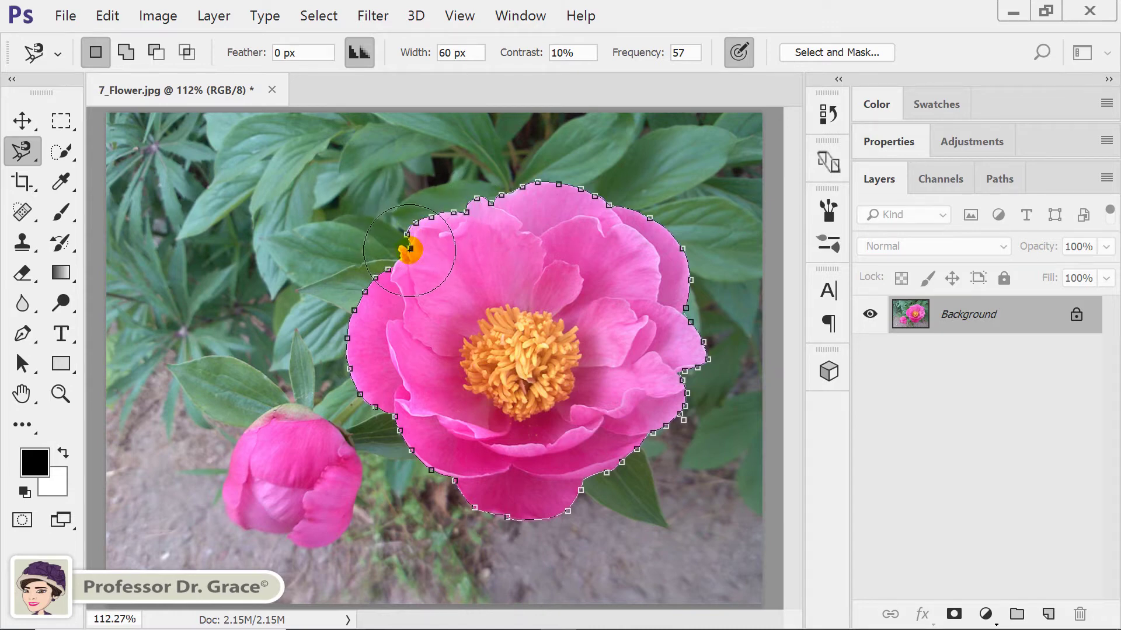
click(388, 269)
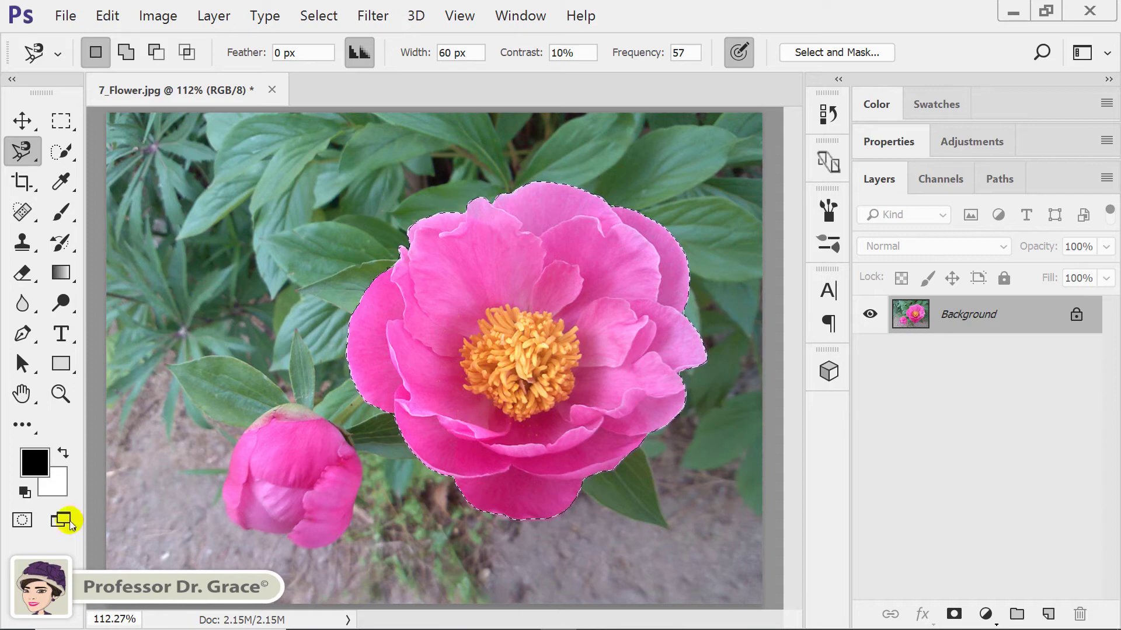
- Enter Quick Mask mode so everything outside the peony shows red
click(23, 521)
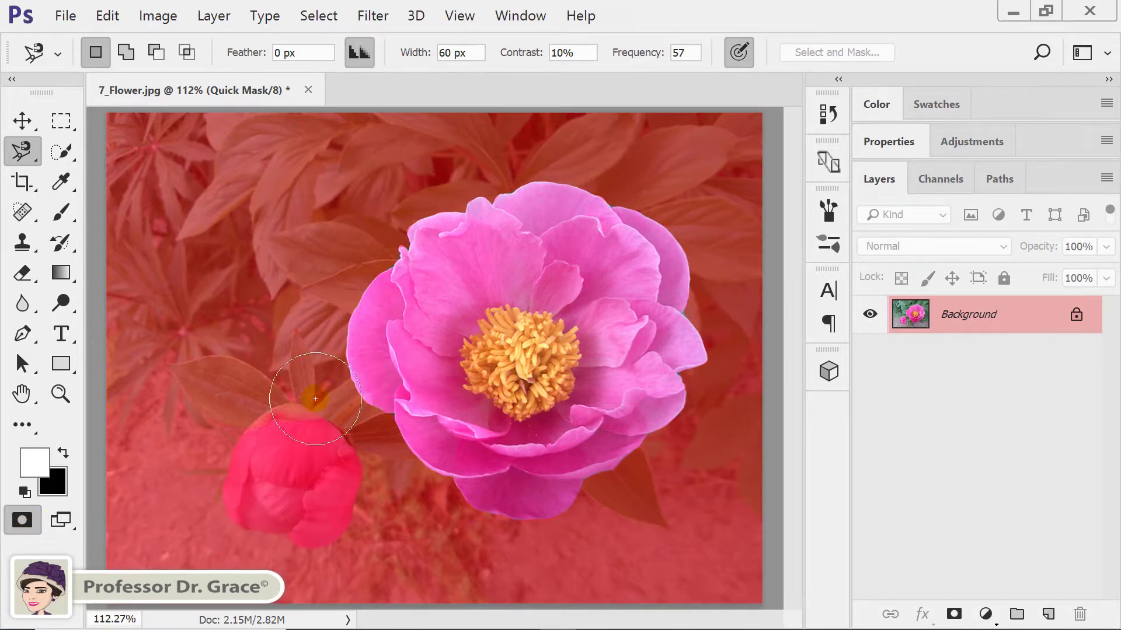
key(bracketleft)
key(bracketleft)
key(bracketleft)
key(bracketleft)
key(bracketleft)
key(bracketleft)
key(bracketleft)
key(bracketleft)
key(bracketleft)
key(bracketleft)
key(bracketleft)
key(bracketleft)
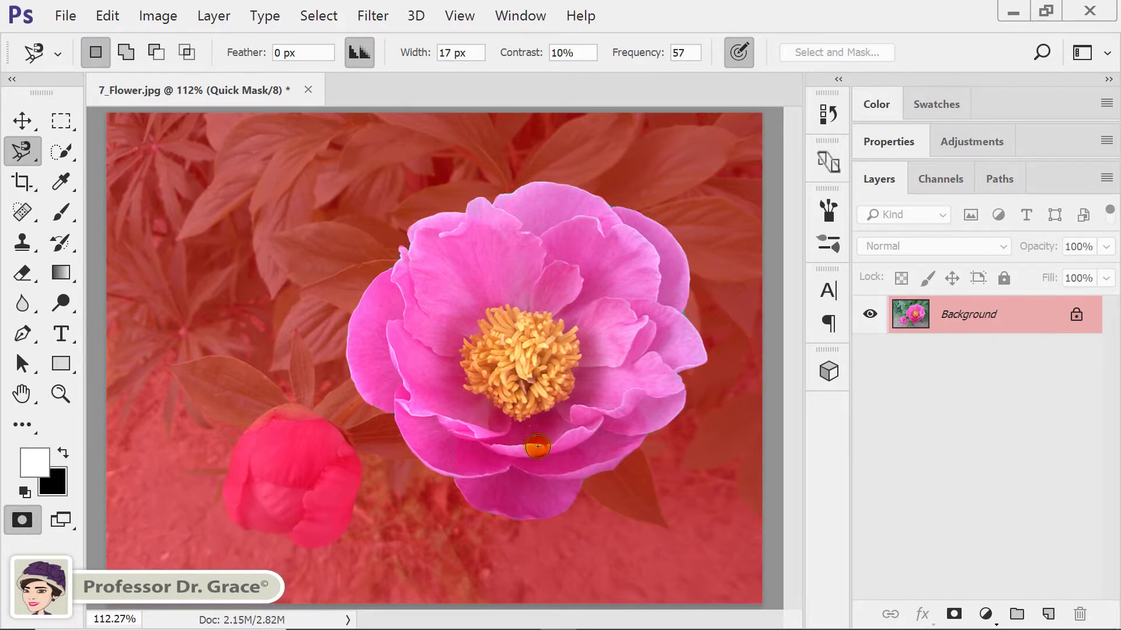
- Zoom to 300% on the flower's centre and pick a 45 px, 100% hardness Hard Round brush
key(ctrl+plus)
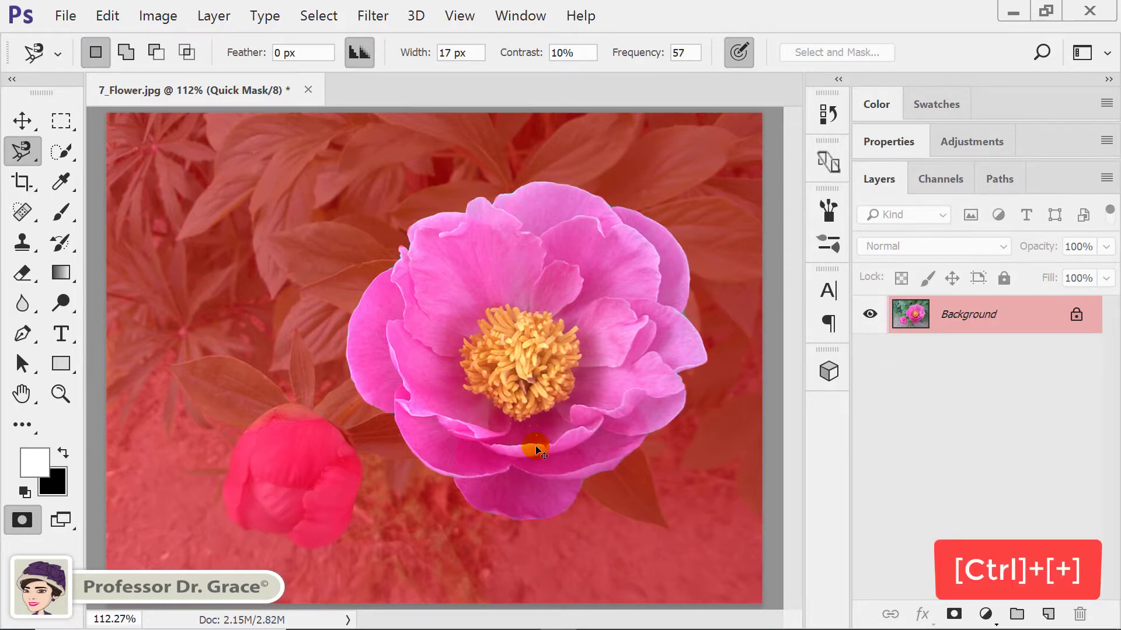
key(ctrl+plus)
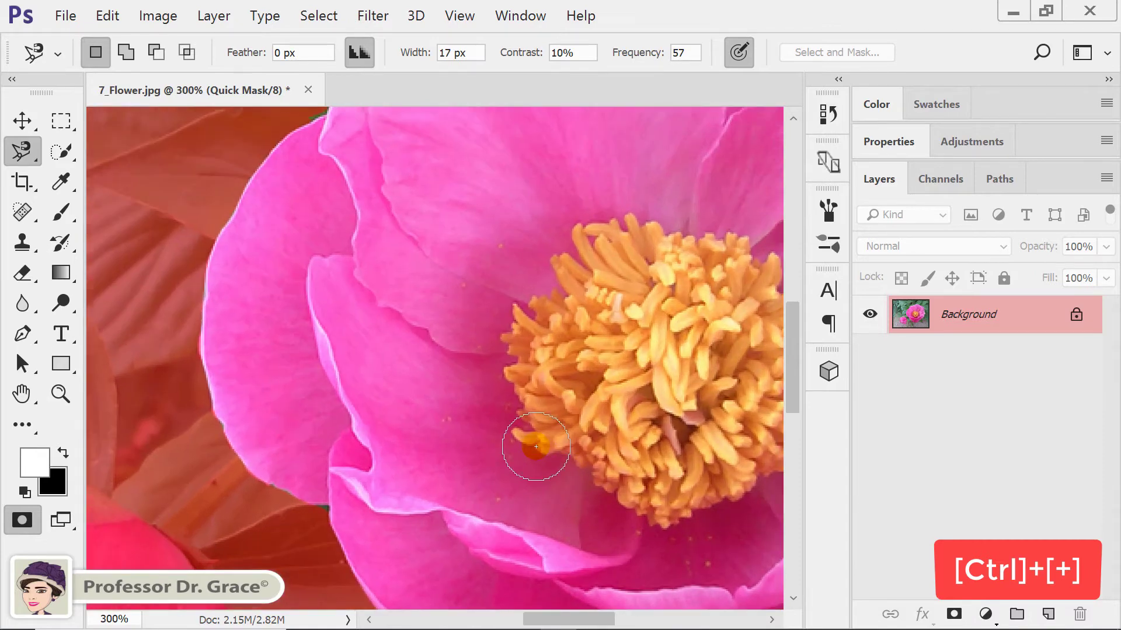
ctrl+click(500, 456)
mouse_move(508, 354)
mouse_down()
mouse_move(408, 367)
mouse_move(385, 358)
mouse_up()
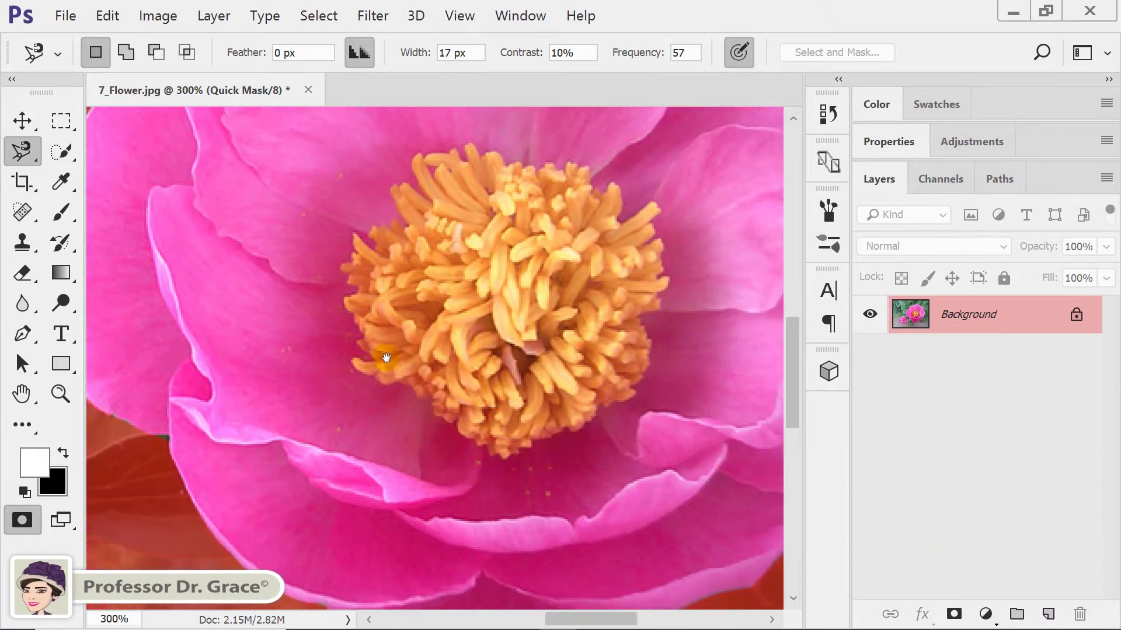
click(60, 206)
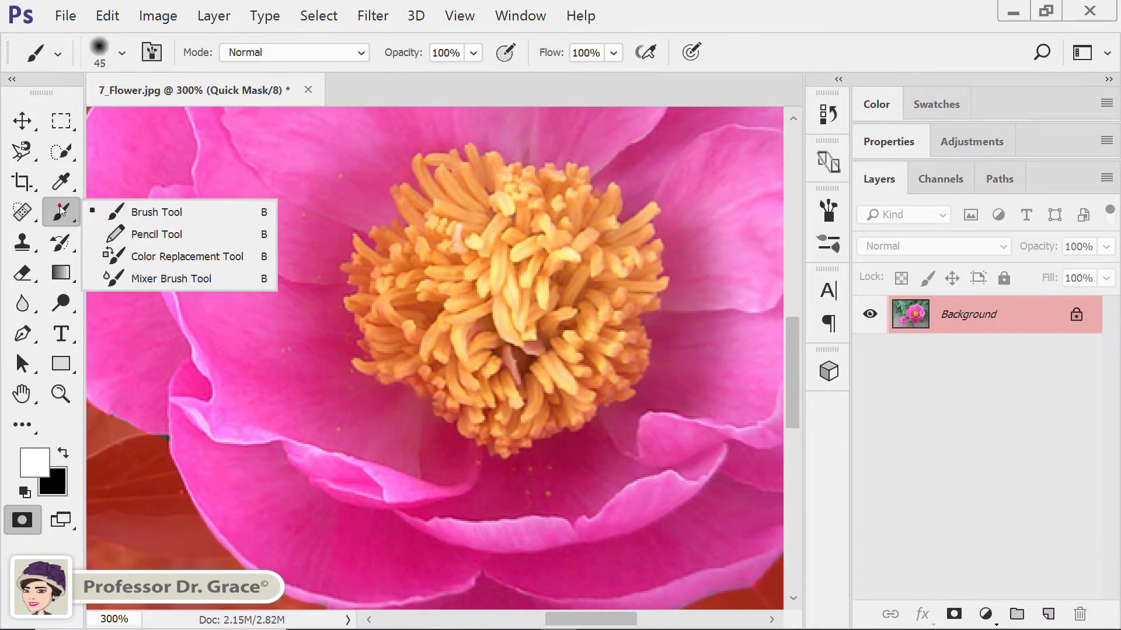
click(160, 213)
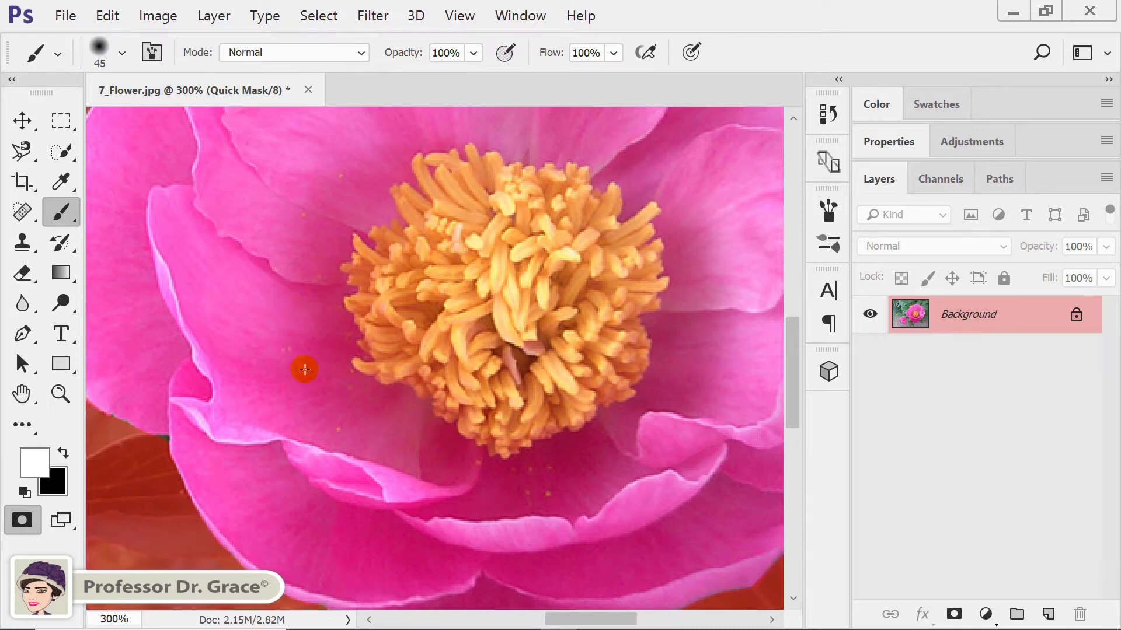
right_click(268, 191)
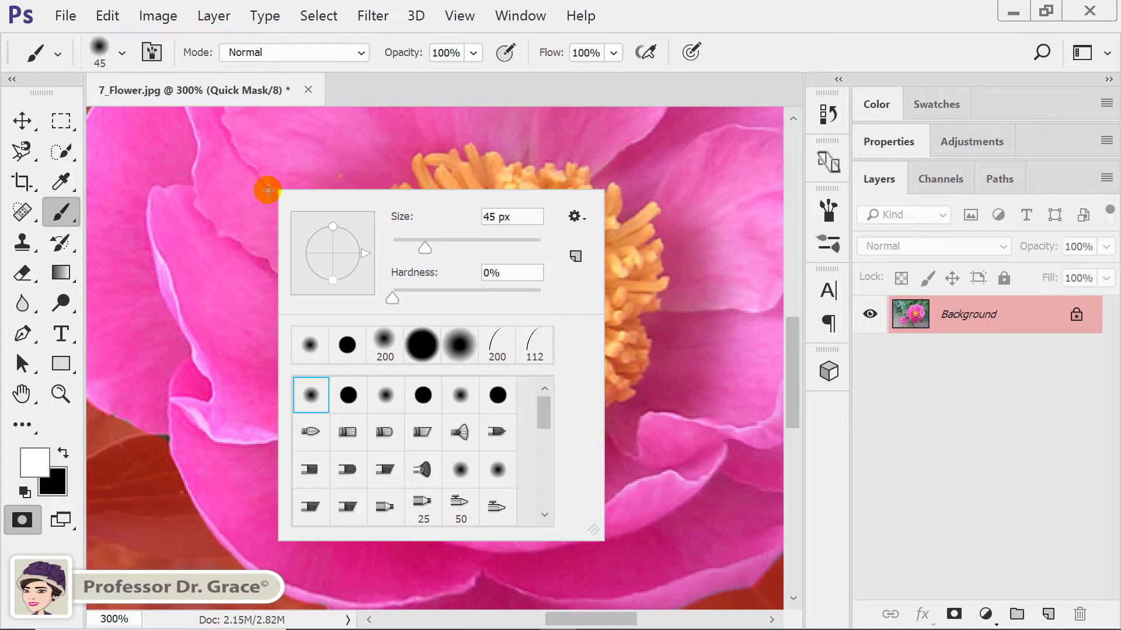
click(348, 396)
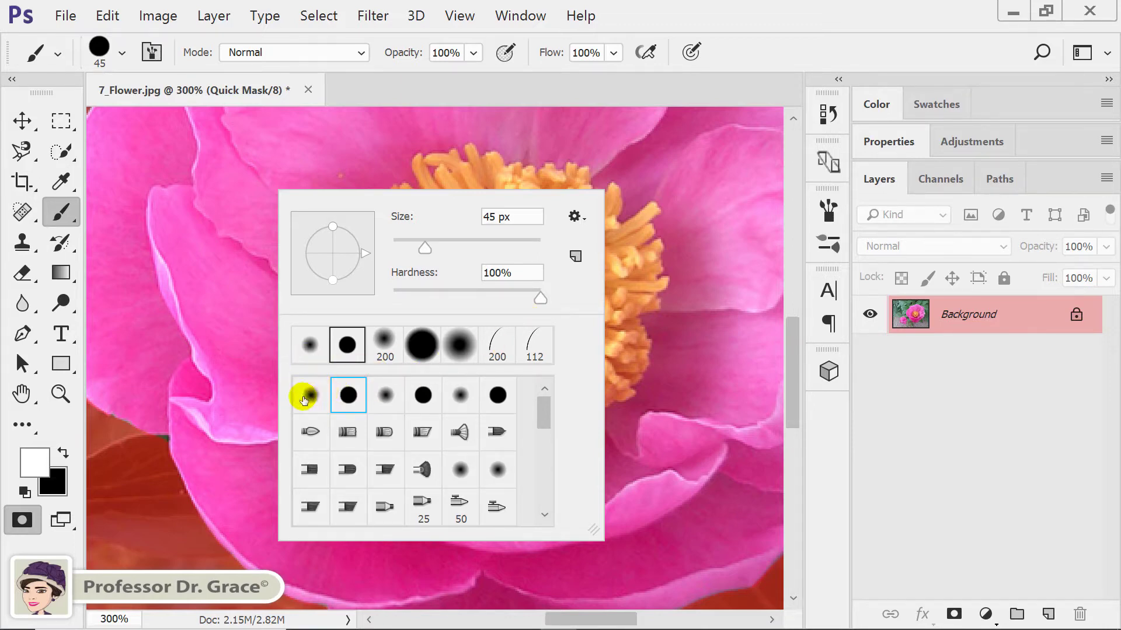
click(693, 216)
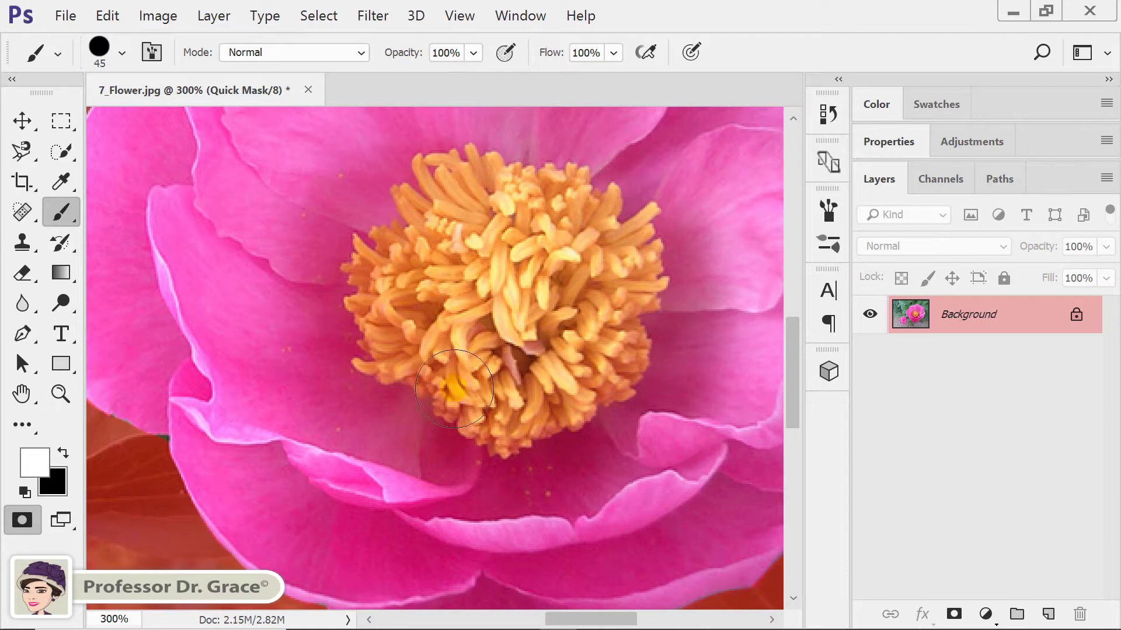
- Soften the brush, restore it to 100% hardness, and reopen the Brush Preset picker
drag(268, 320, 271, 311)
key(shift+bracketleft)
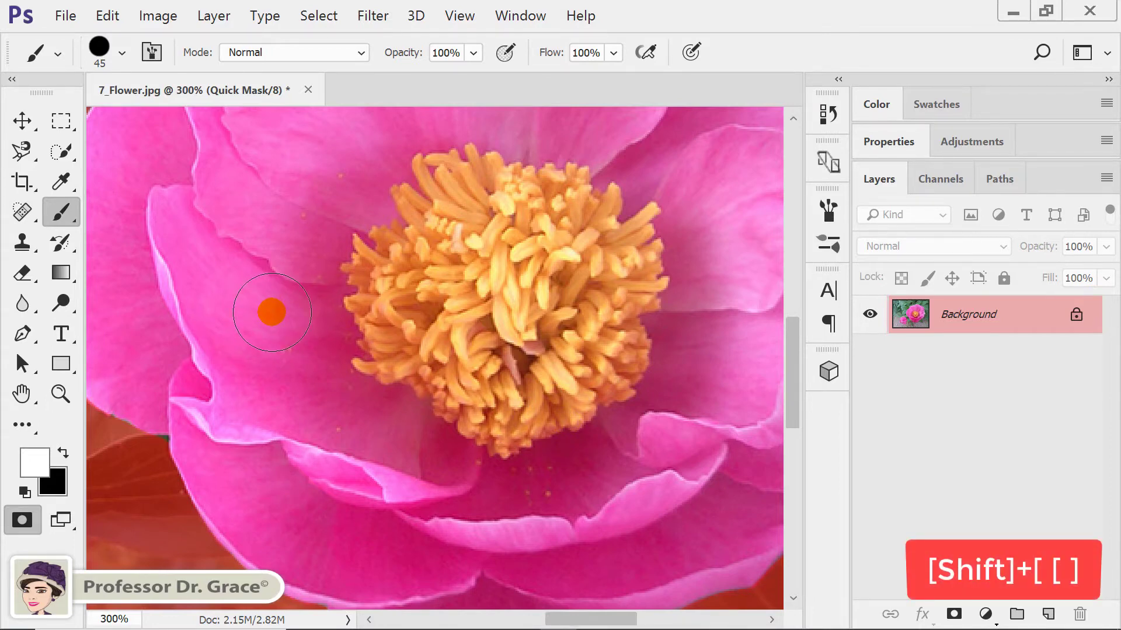
key(shift+bracketleft)
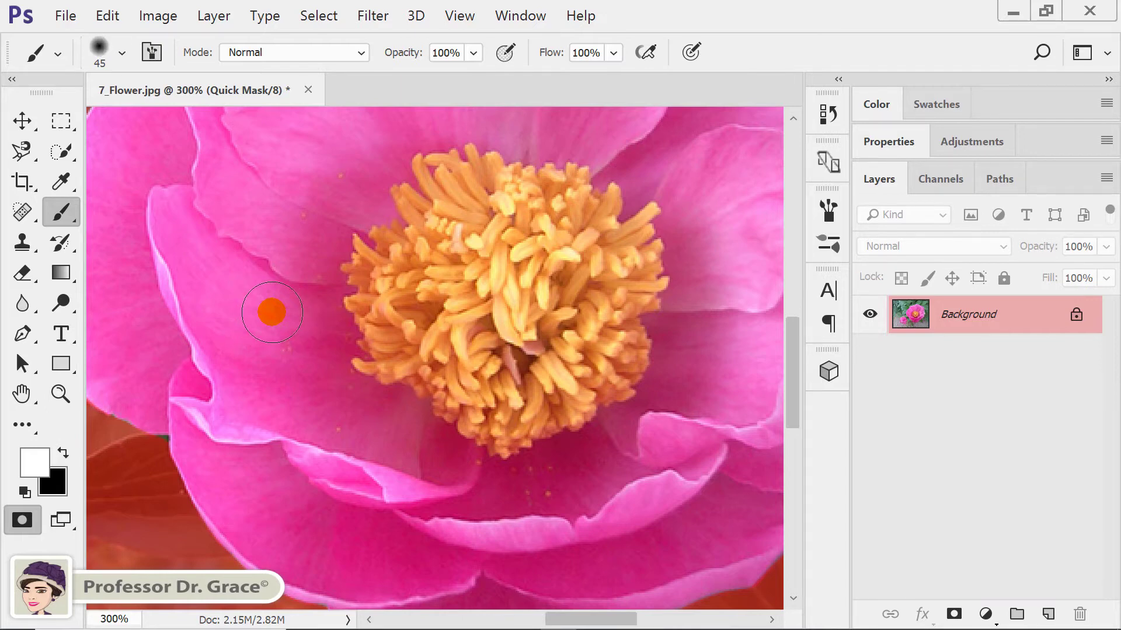
key(shift+bracketright)
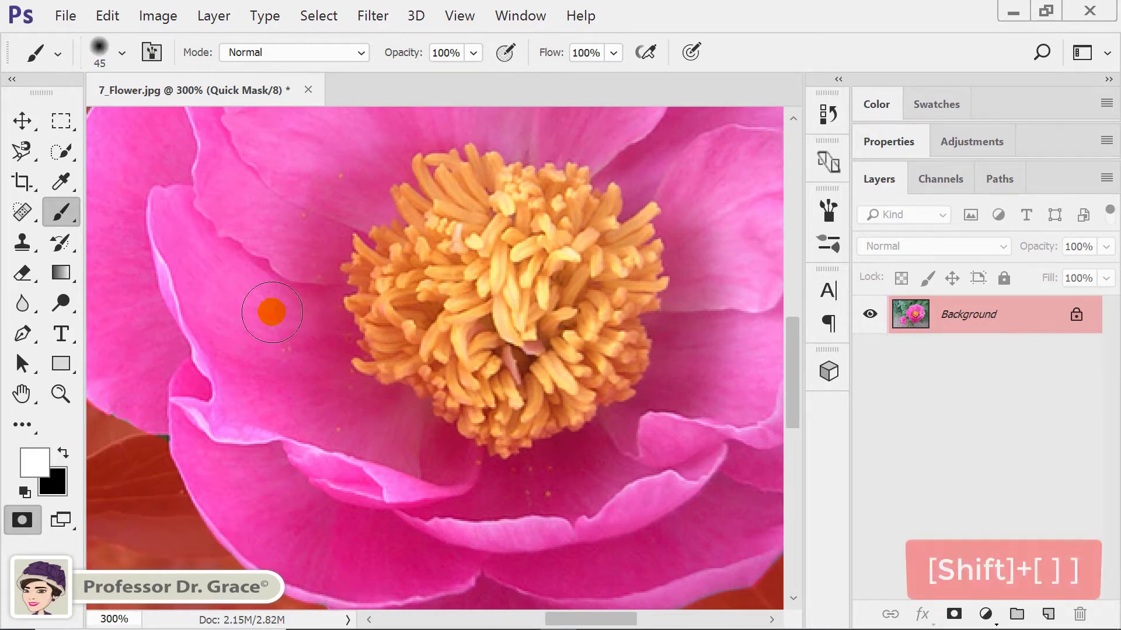
key(shift+bracketright)
key(shift+bracketright)
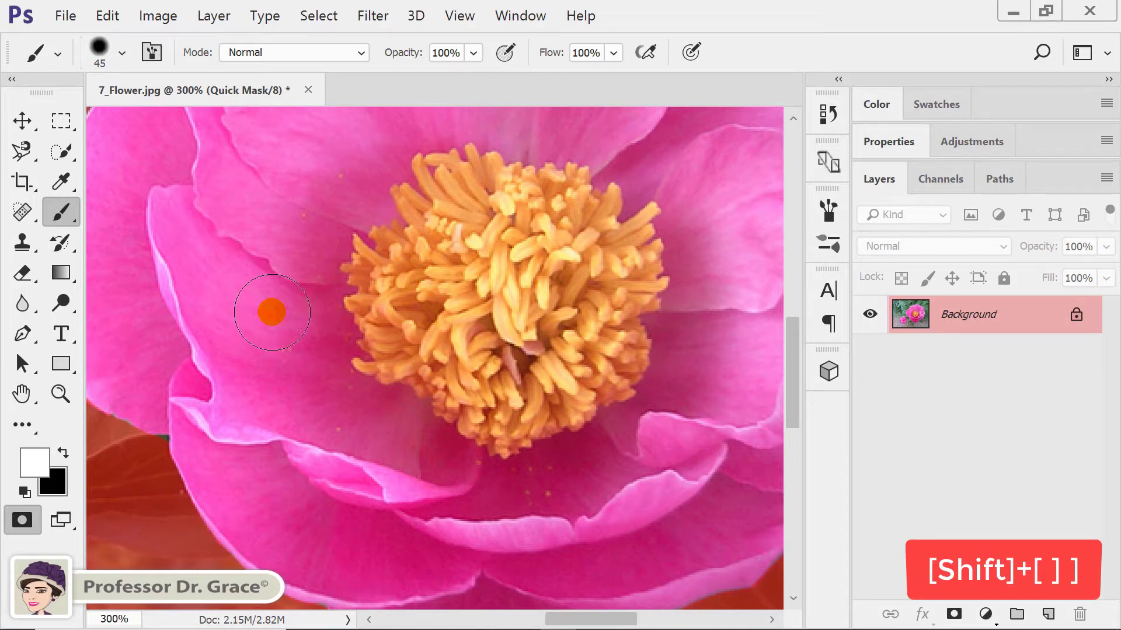
key(shift+bracketright)
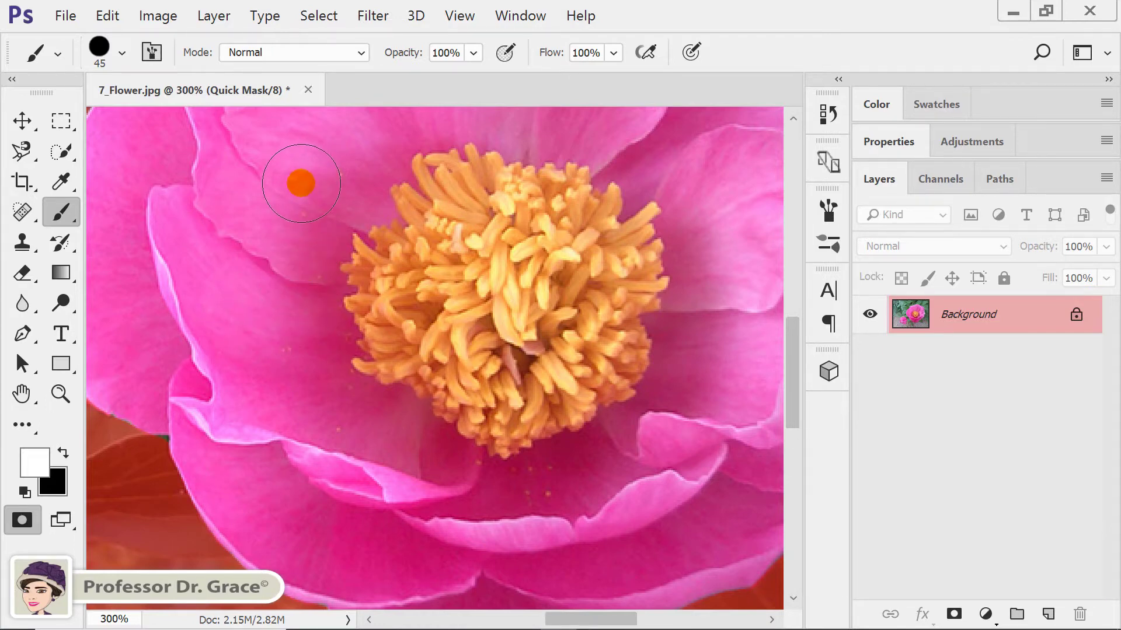
right_click(301, 184)
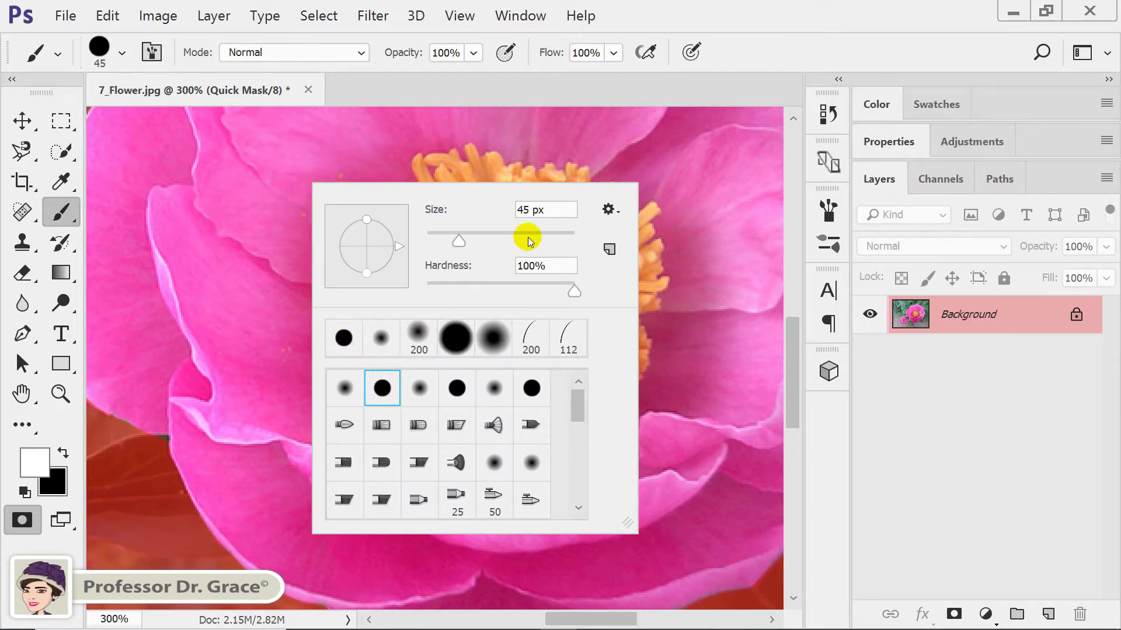
- Set the brush size to 10 px
click(562, 210)
text(10)
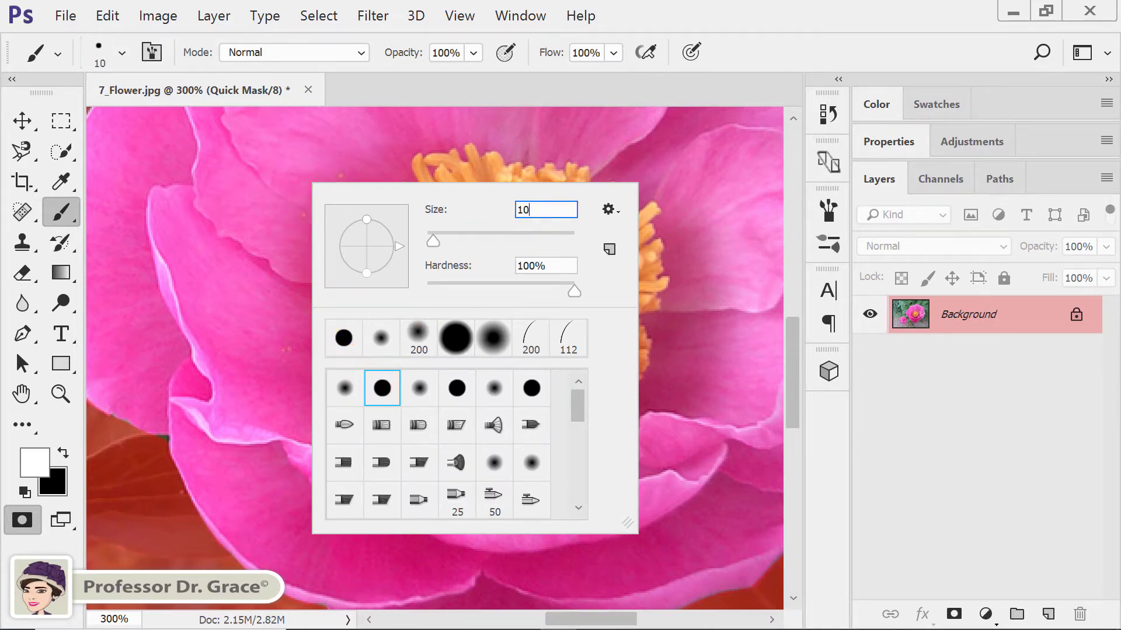
key(Return)
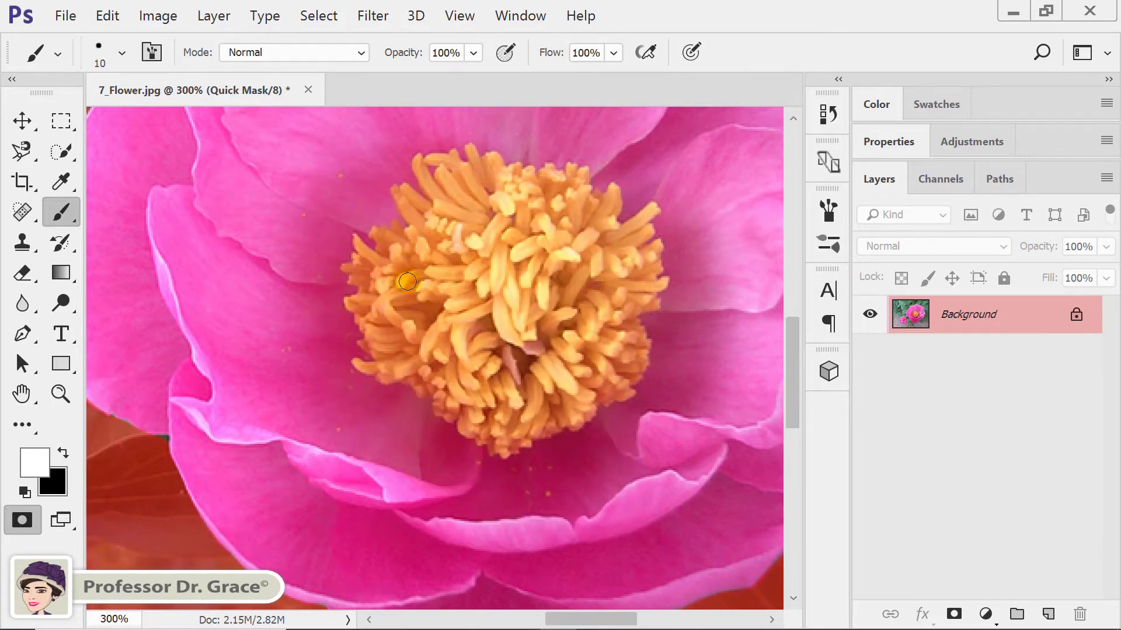
- Touch up the mask along the left petal edge, shrinking the brush to 6 px
click(317, 401)
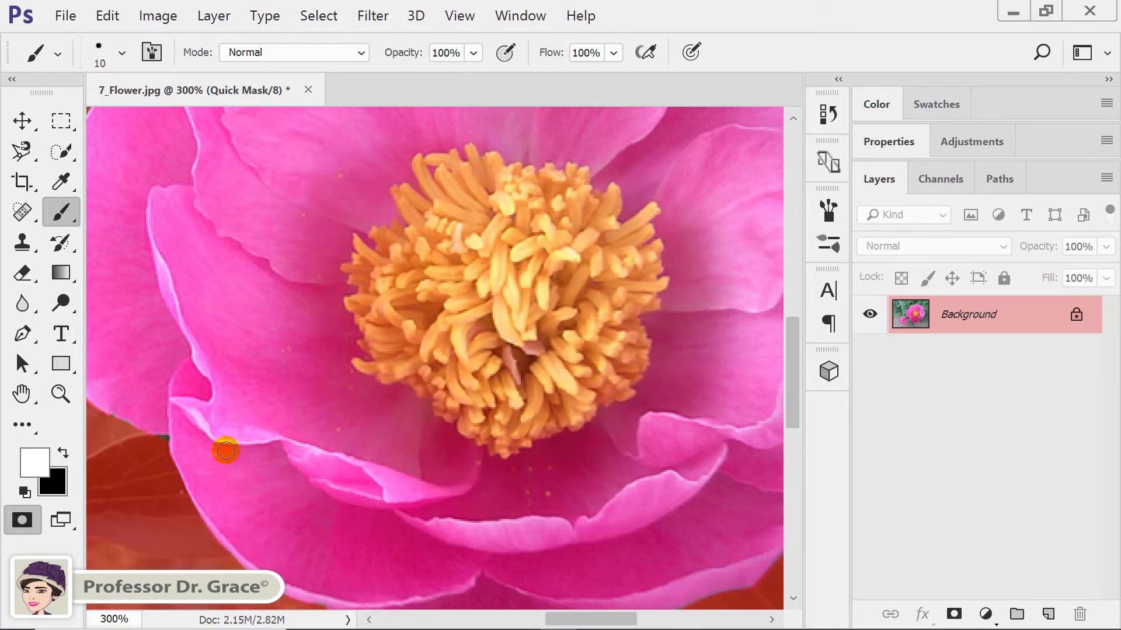
mouse_move(312, 401)
mouse_down()
mouse_move(200, 453)
mouse_move(327, 447)
mouse_move(286, 434)
mouse_up()
click(294, 440)
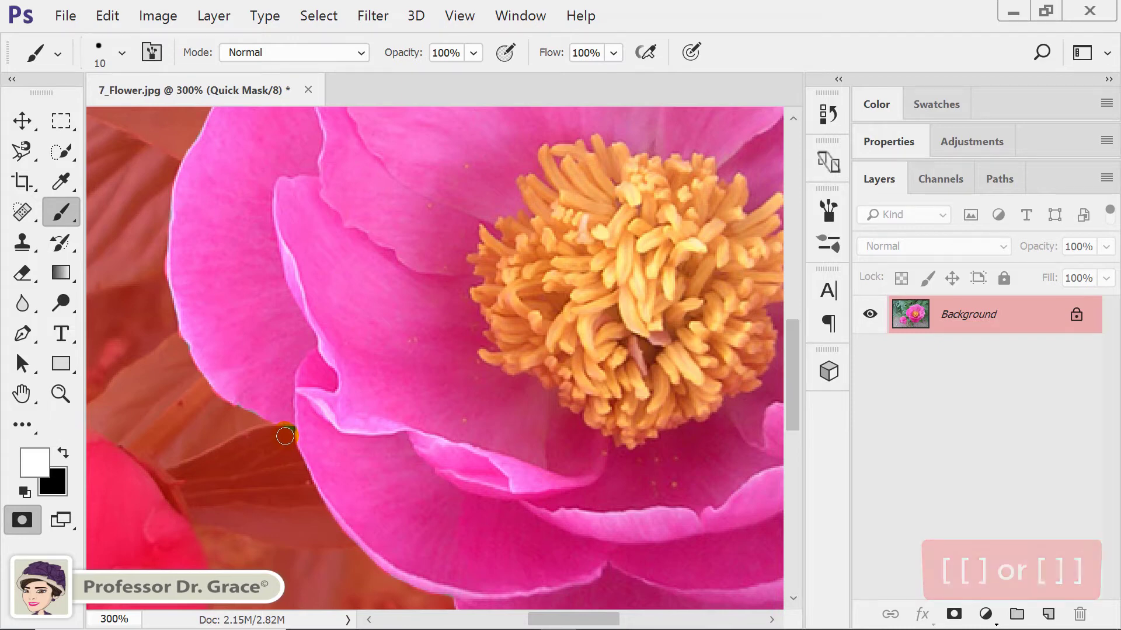
key(bracketleft)
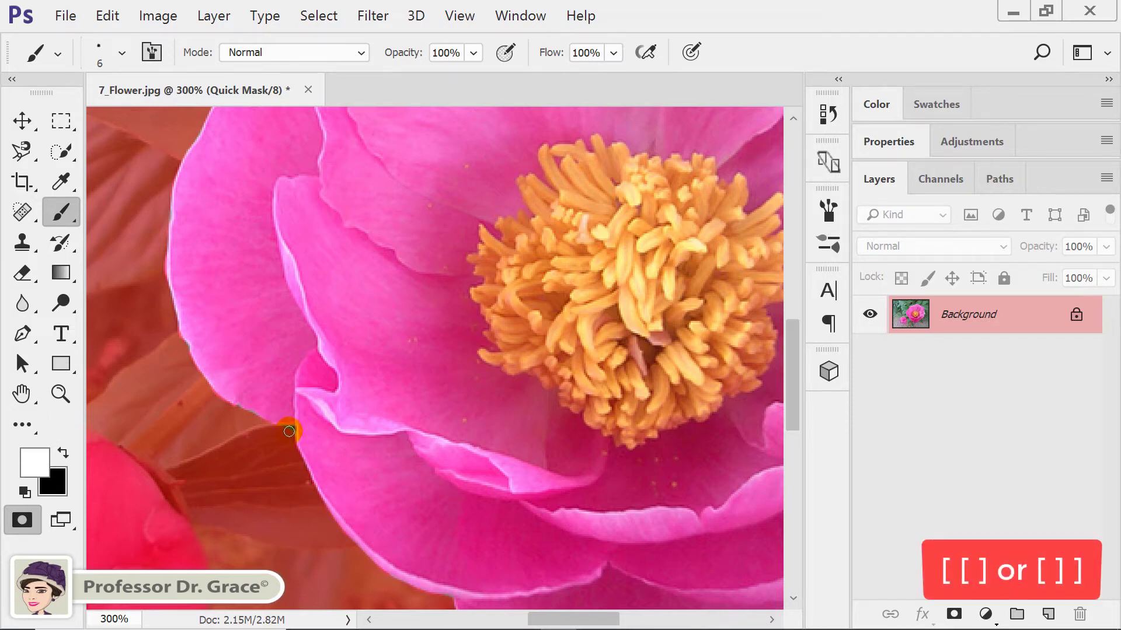
click(290, 440)
click(284, 429)
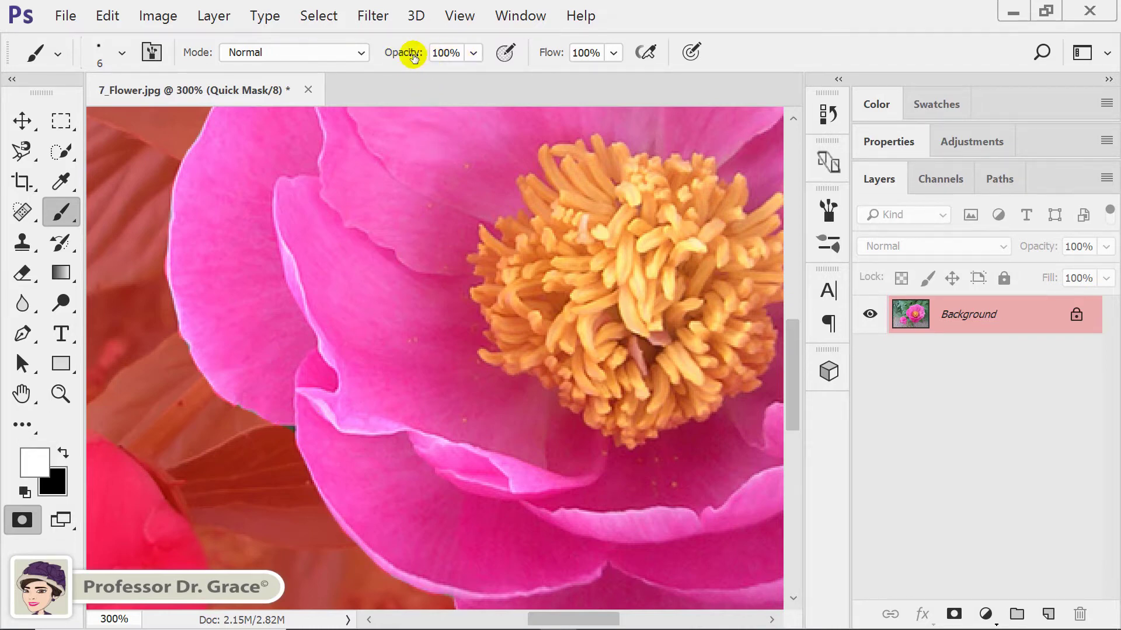
- Paint white to clear red mask at the petal edge, then swap colours back
click(198, 422)
click(63, 453)
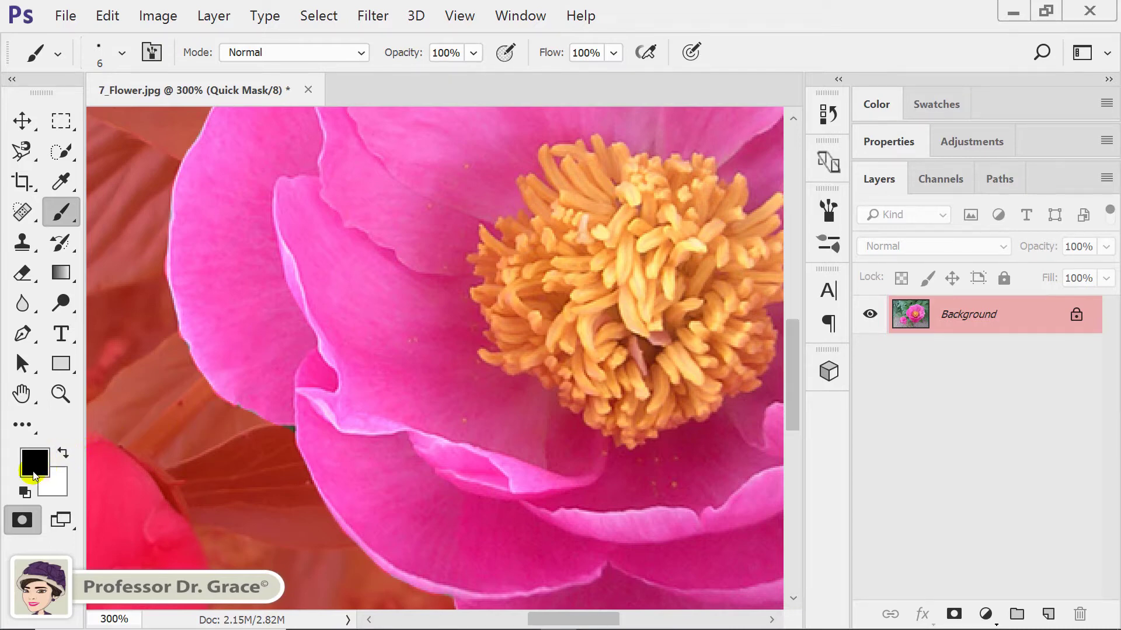
click(65, 454)
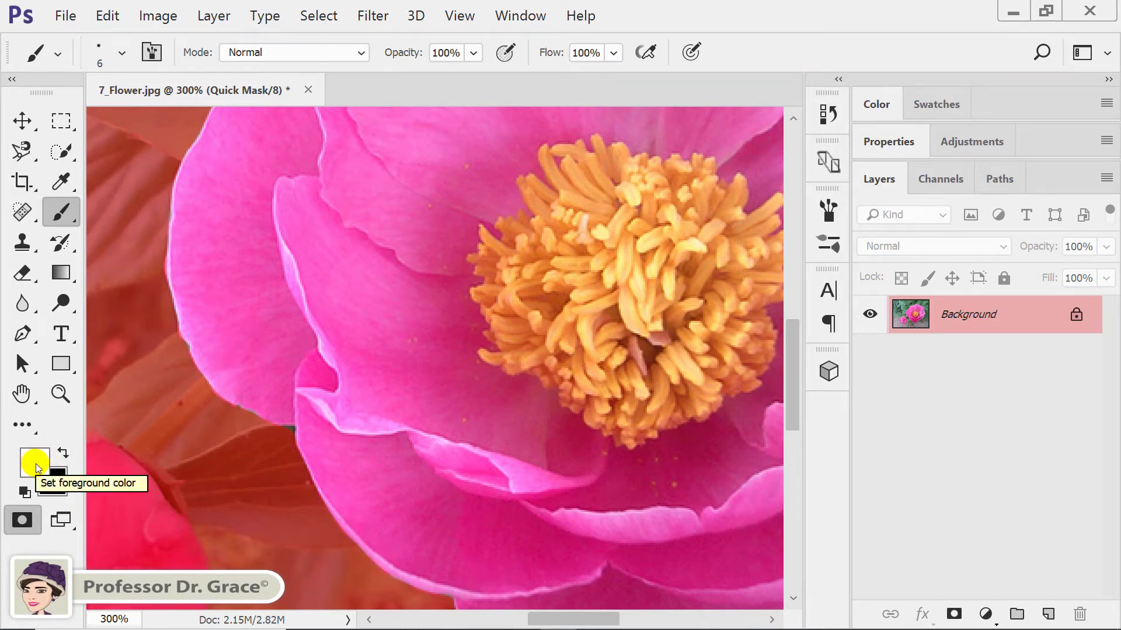
drag(325, 443, 311, 436)
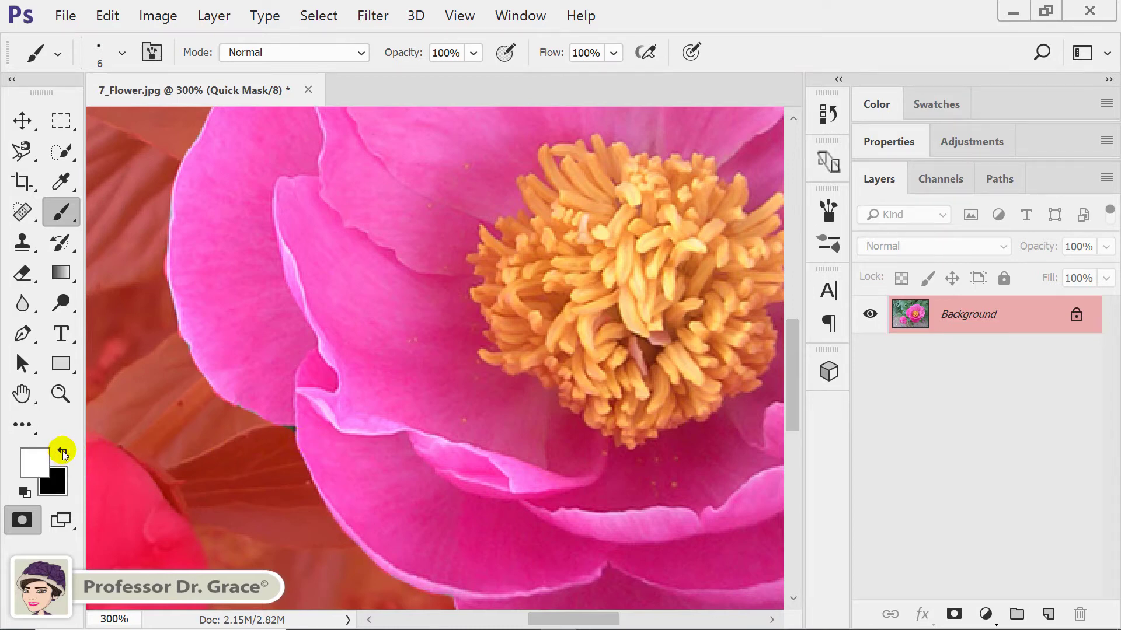
click(62, 450)
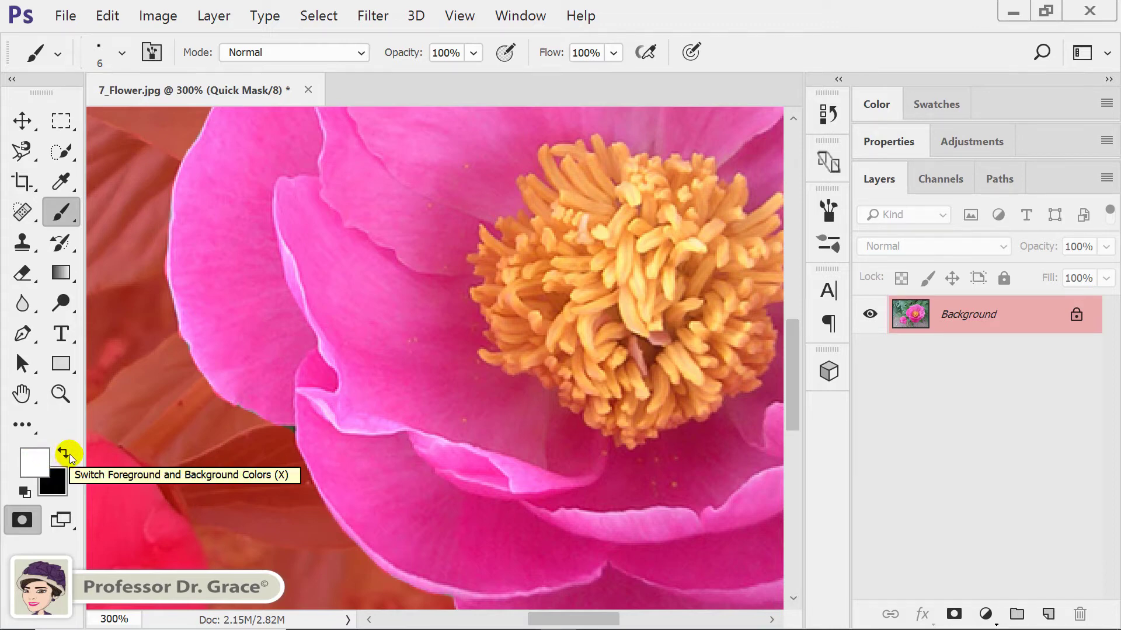
- Paint black to mask stray specks and the background along the lower petal edge
click(66, 453)
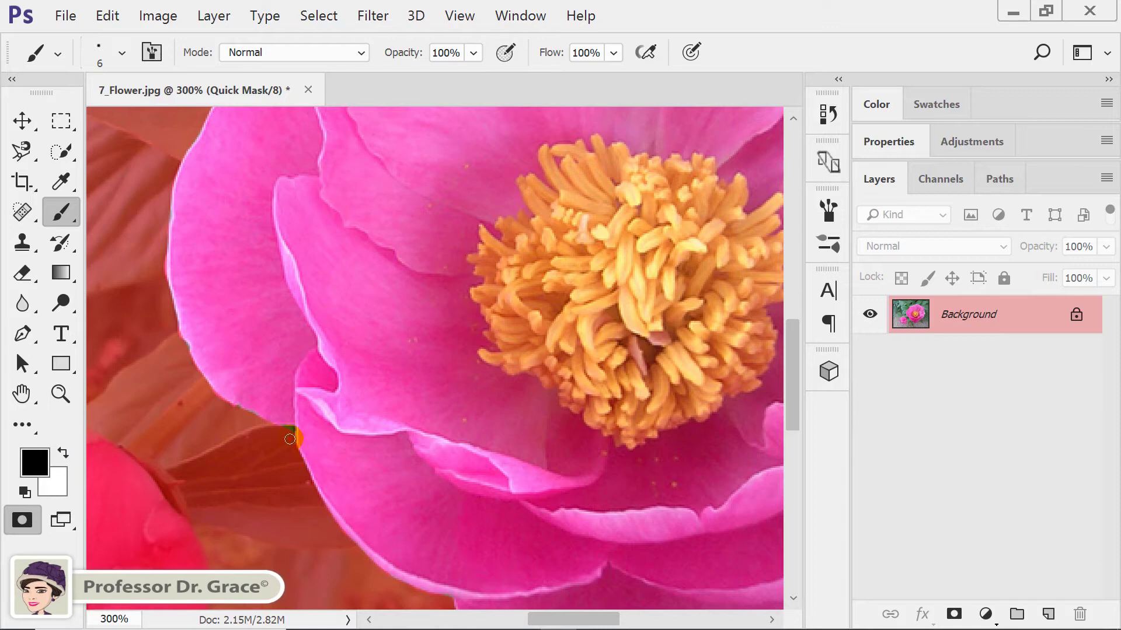
drag(290, 439, 254, 417)
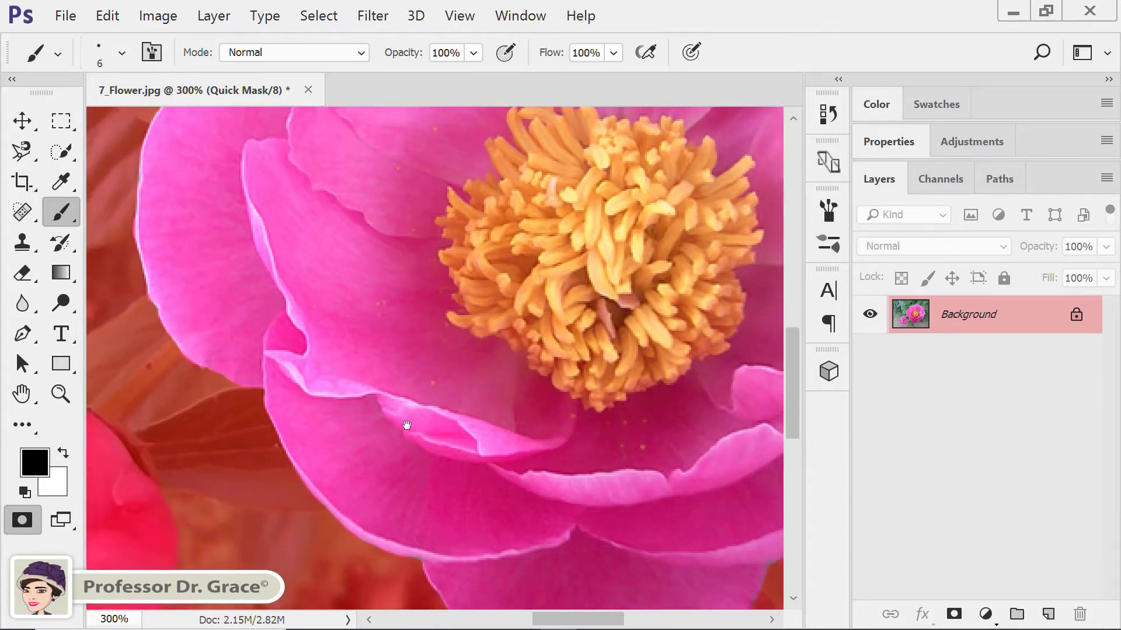
scroll(401, 425, down, 3)
scroll(432, 425, down, 3)
drag(328, 430, 569, 367)
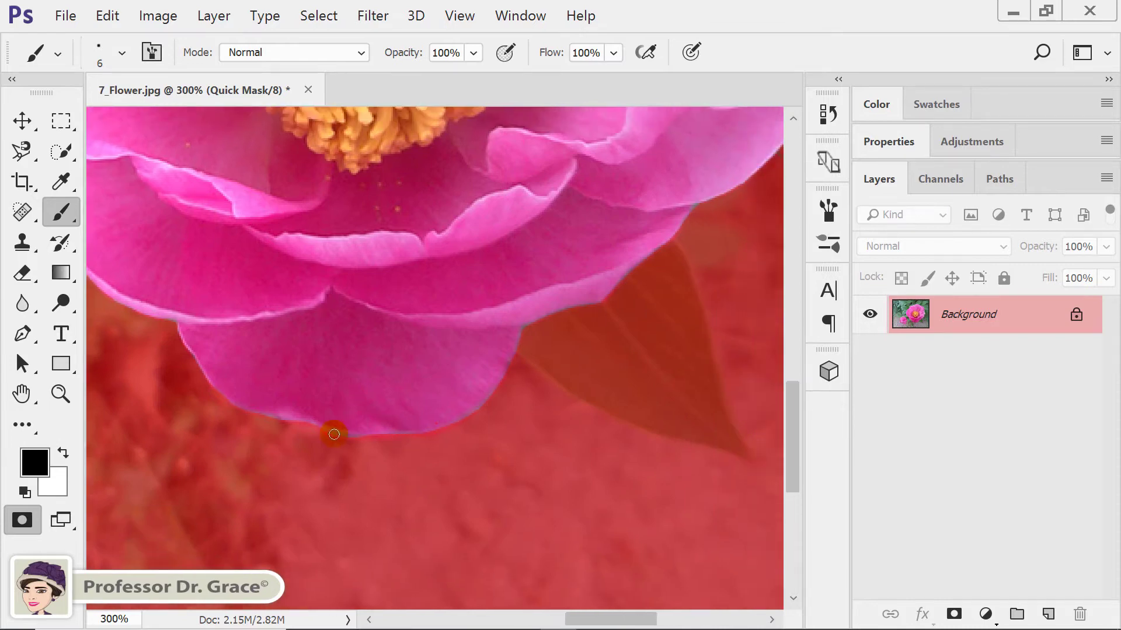
drag(596, 320, 473, 453)
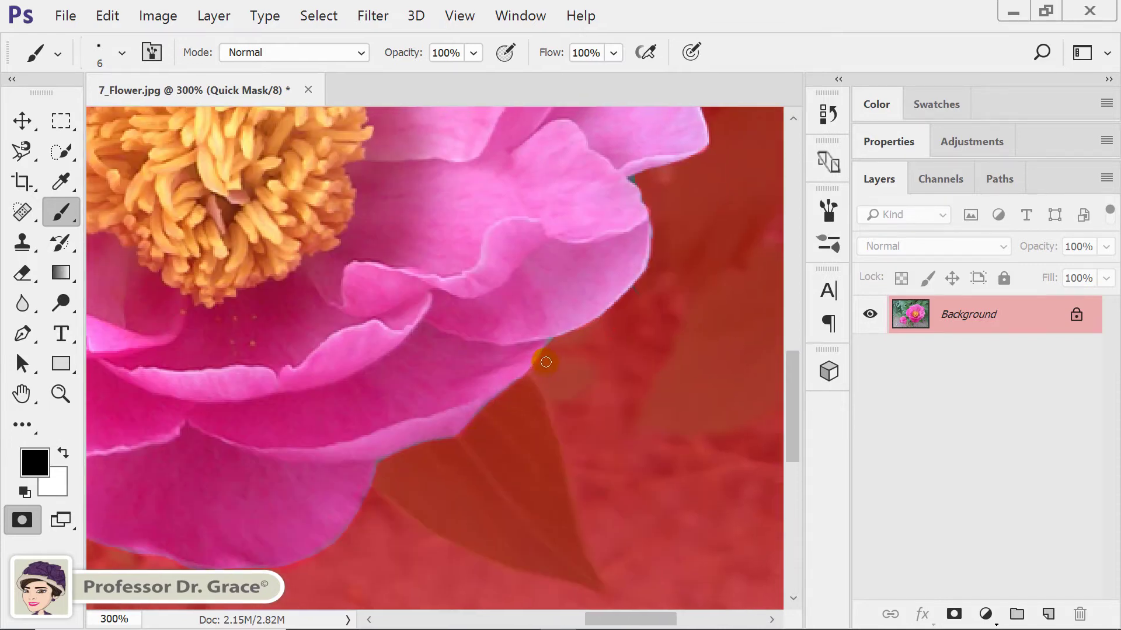
drag(543, 363, 551, 344)
- Mask the gaps and notch along the right petal edge
scroll(583, 338, up, 2)
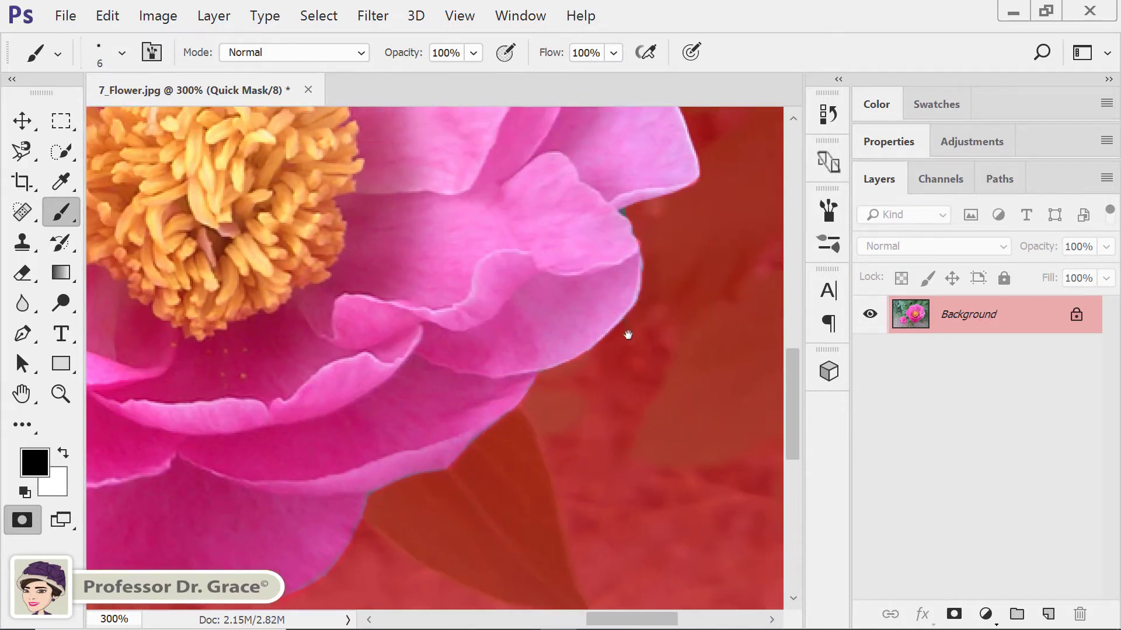
scroll(618, 350, up, 2)
drag(605, 389, 604, 387)
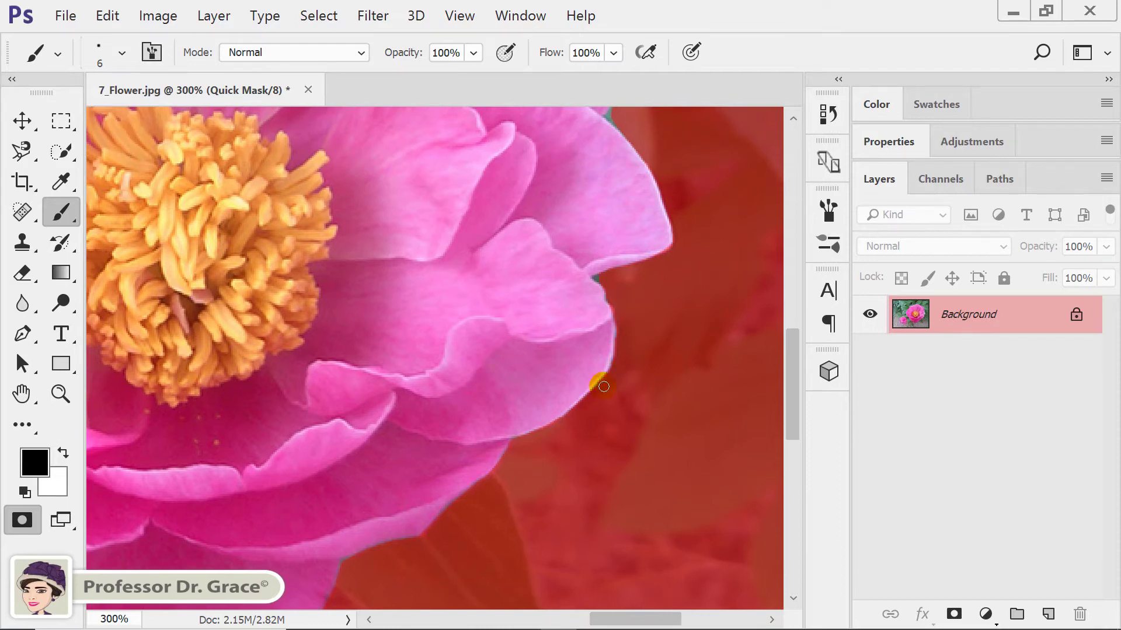
scroll(618, 379, up, 2)
scroll(625, 378, up, 1)
click(582, 358)
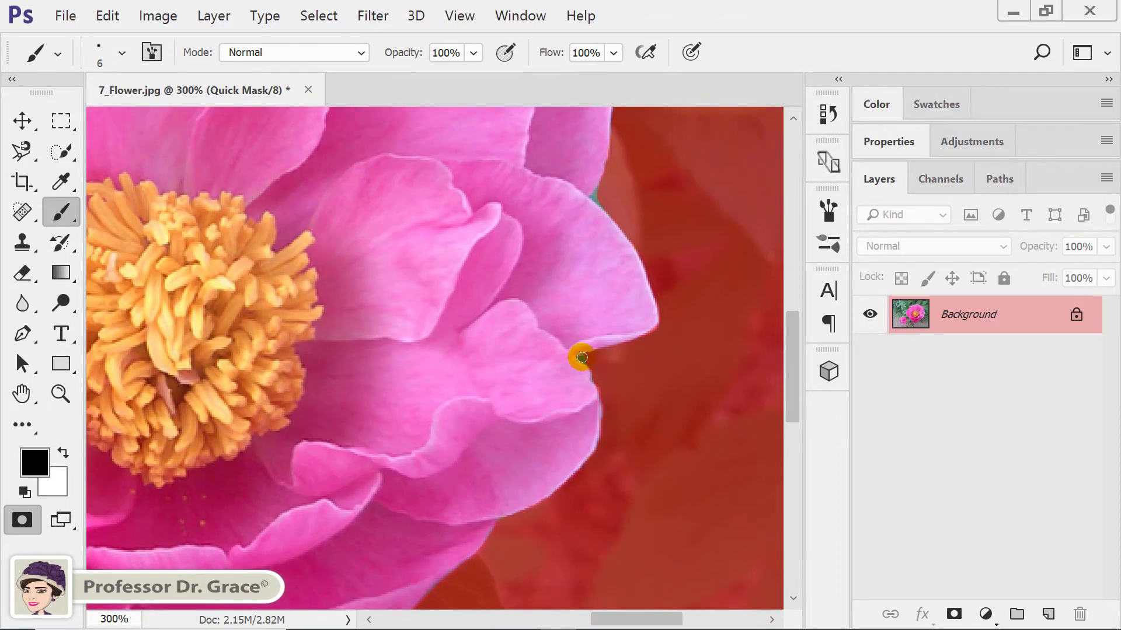
drag(591, 368, 596, 420)
click(588, 355)
- Mask gaps along the upper right and top petal edges
drag(652, 384, 683, 502)
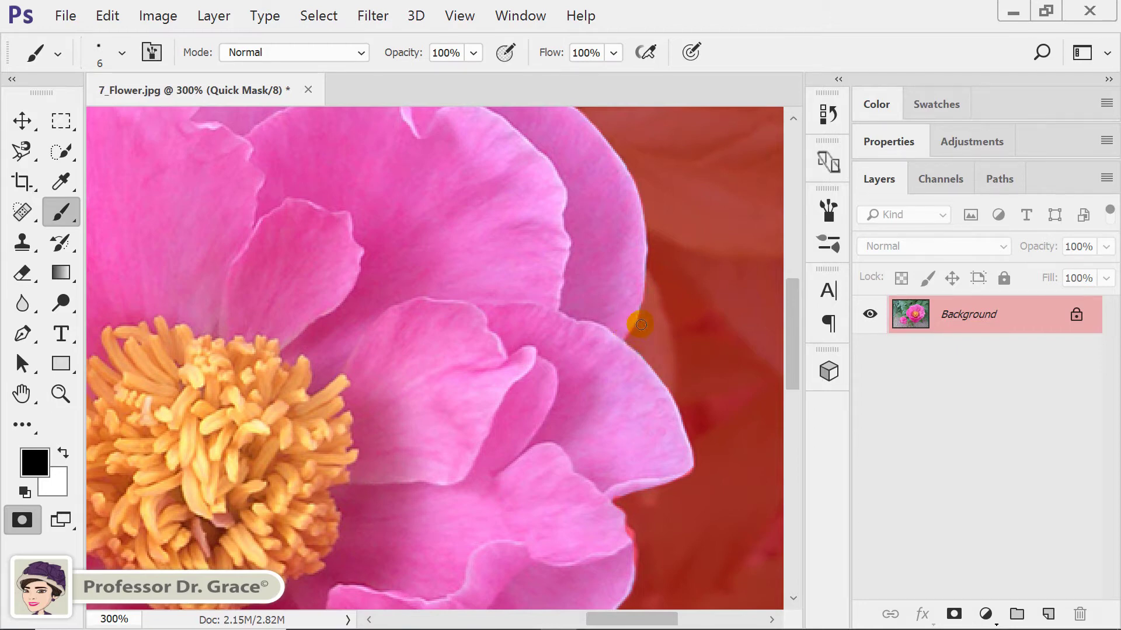
drag(643, 314, 675, 416)
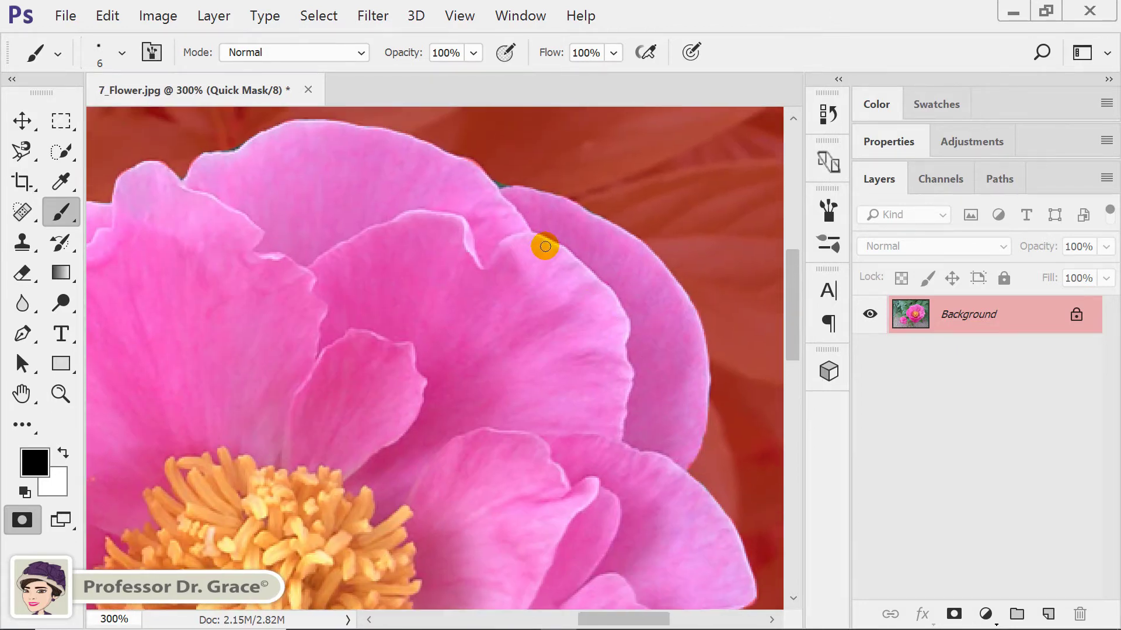
click(505, 182)
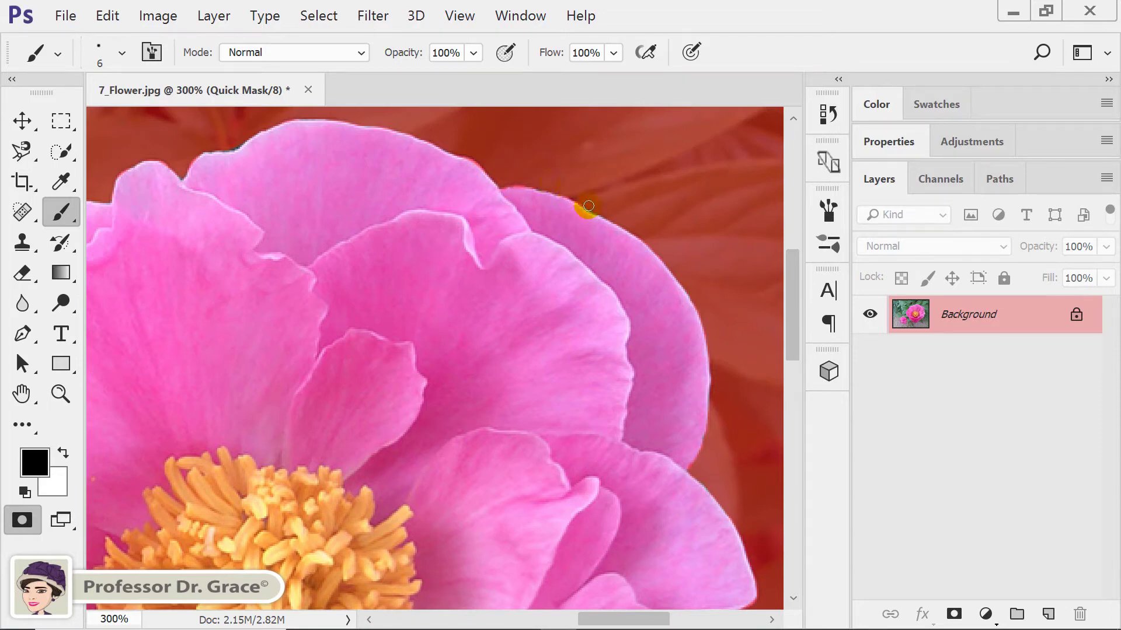
drag(531, 198, 648, 304)
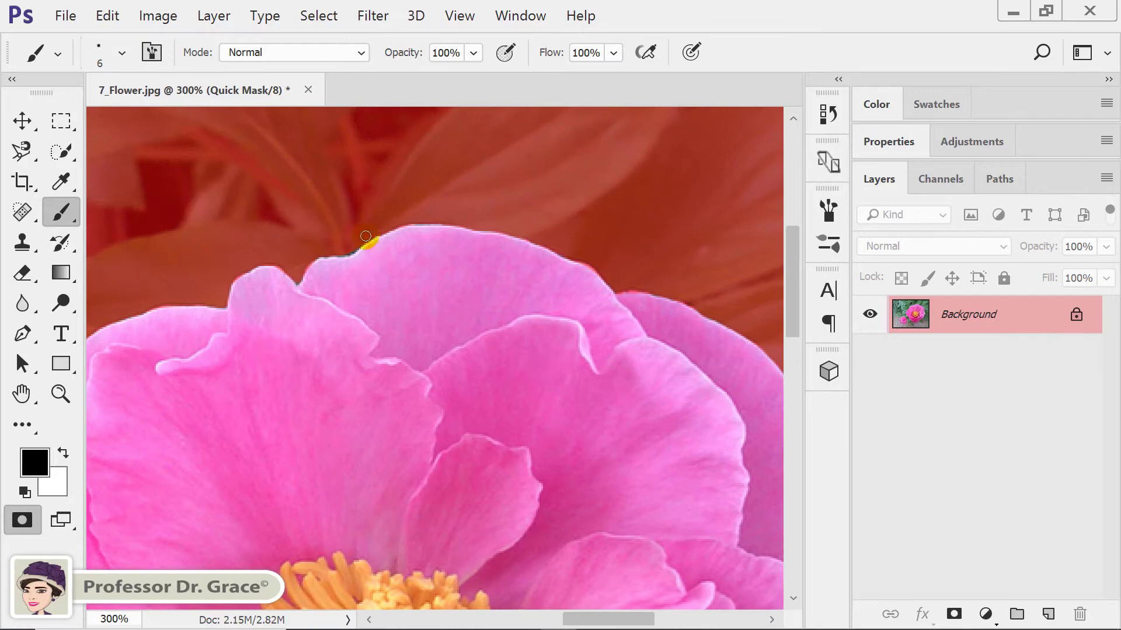
mouse_move(355, 246)
mouse_down()
mouse_move(289, 275)
mouse_move(299, 280)
mouse_move(325, 251)
mouse_move(435, 251)
mouse_move(342, 271)
mouse_up()
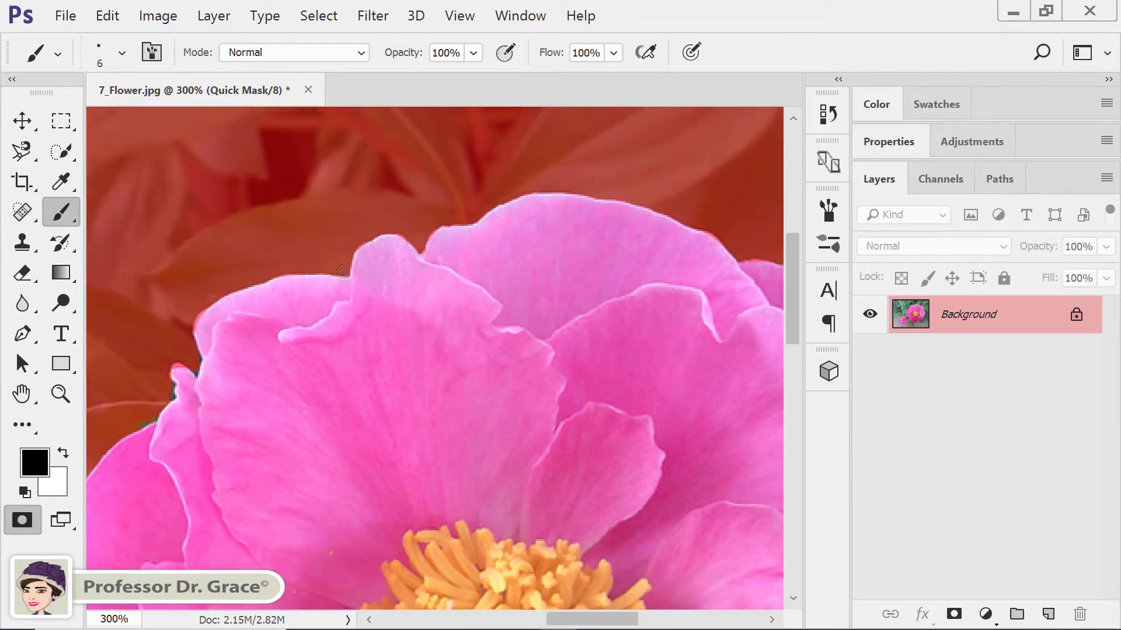
- Mask the notch in the upper left petal and the left petal edge
drag(313, 290, 408, 257)
mouse_move(322, 295)
mouse_down()
mouse_move(319, 316)
mouse_move(314, 275)
mouse_move(267, 368)
mouse_up()
mouse_move(338, 363)
mouse_down()
mouse_move(368, 250)
mouse_move(343, 175)
mouse_up()
mouse_move(200, 440)
mouse_down()
mouse_move(229, 407)
mouse_move(203, 359)
mouse_up()
click(115, 441)
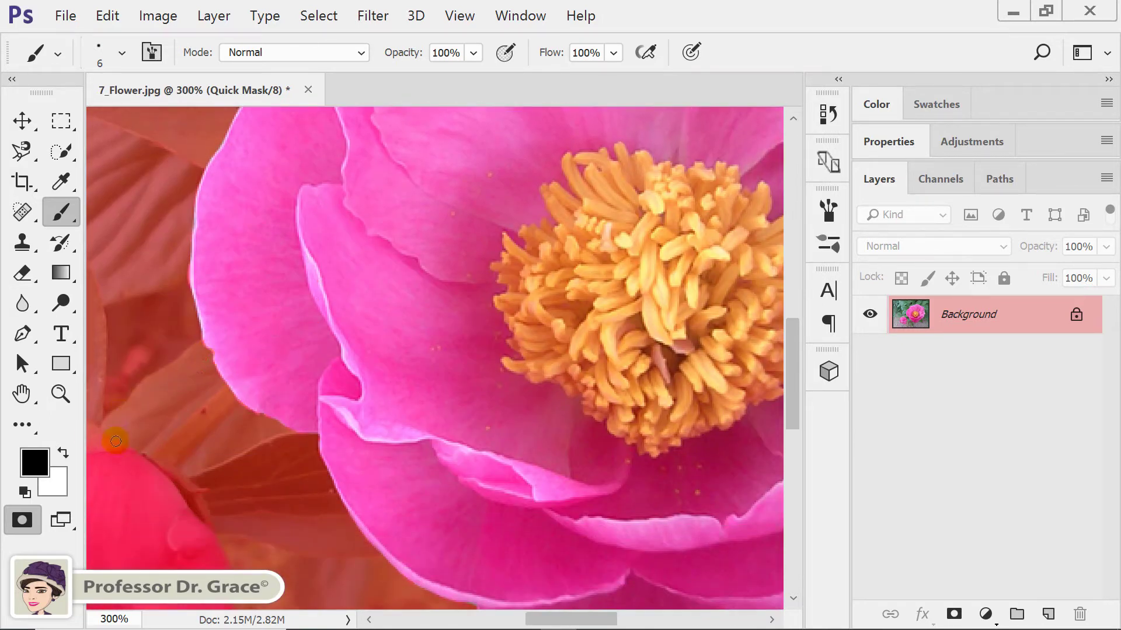
- Unmask the right petal edge in white, then mask a small stray spot in black
click(62, 453)
drag(438, 457, 513, 480)
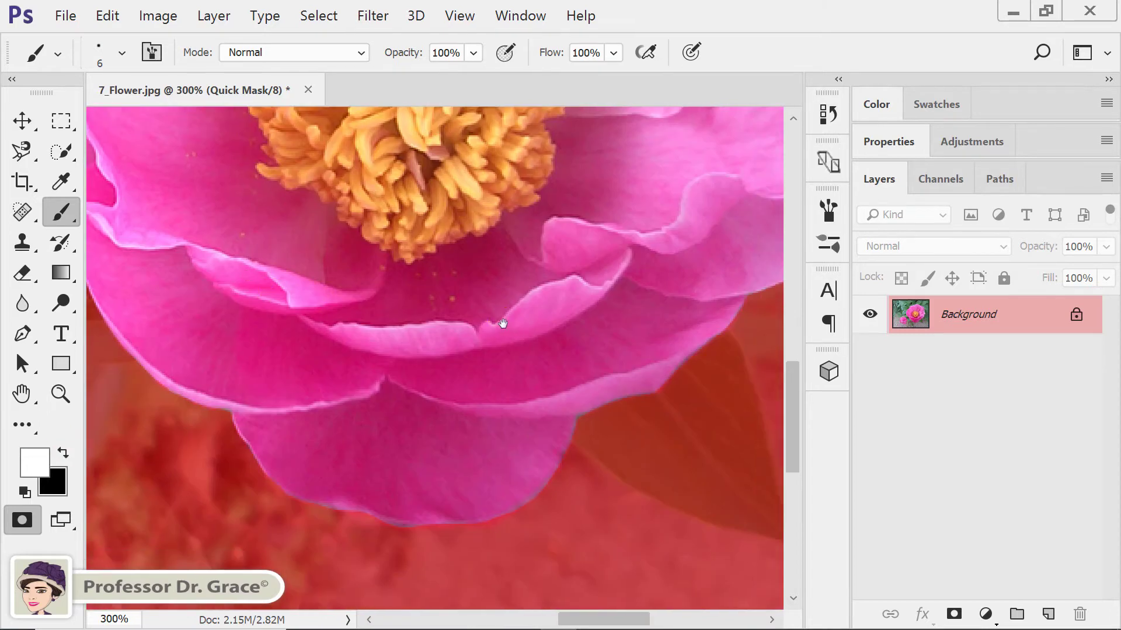
mouse_move(500, 321)
mouse_down()
mouse_move(498, 365)
mouse_move(545, 381)
mouse_up()
click(532, 377)
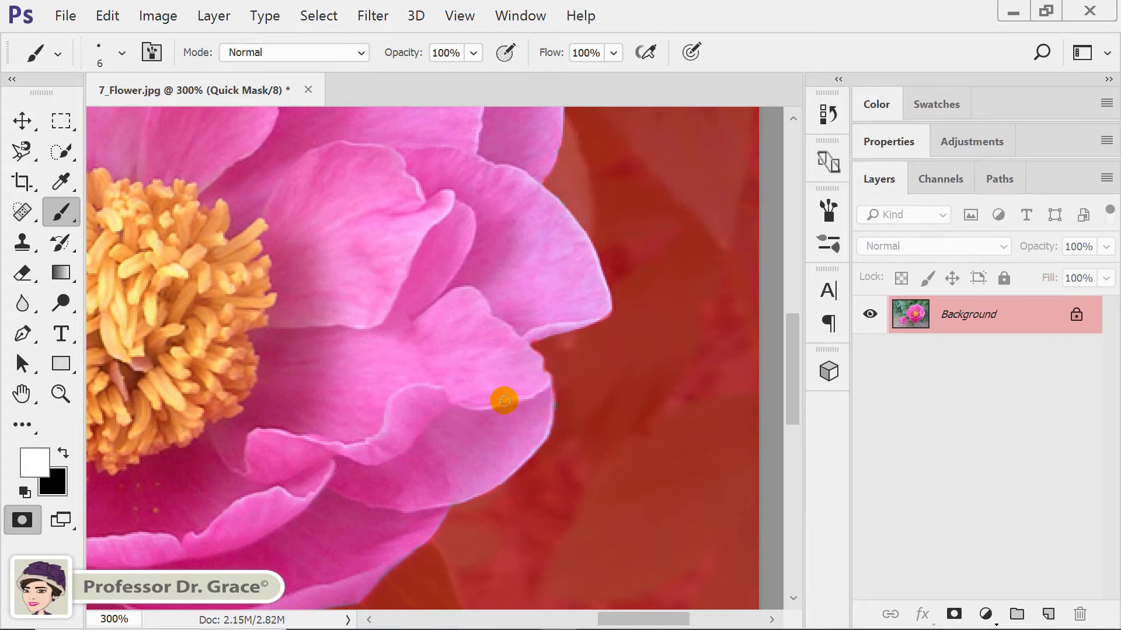
click(65, 454)
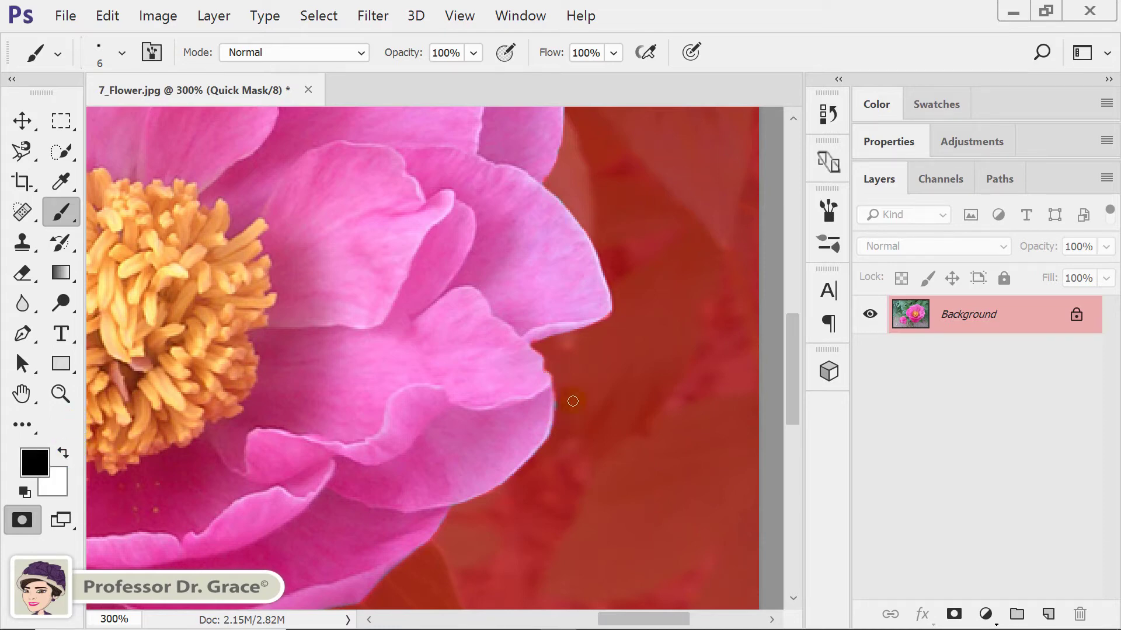
drag(573, 401, 564, 403)
- Unmask a sliver along the right petal edge and fit the whole image on screen
drag(560, 280, 618, 433)
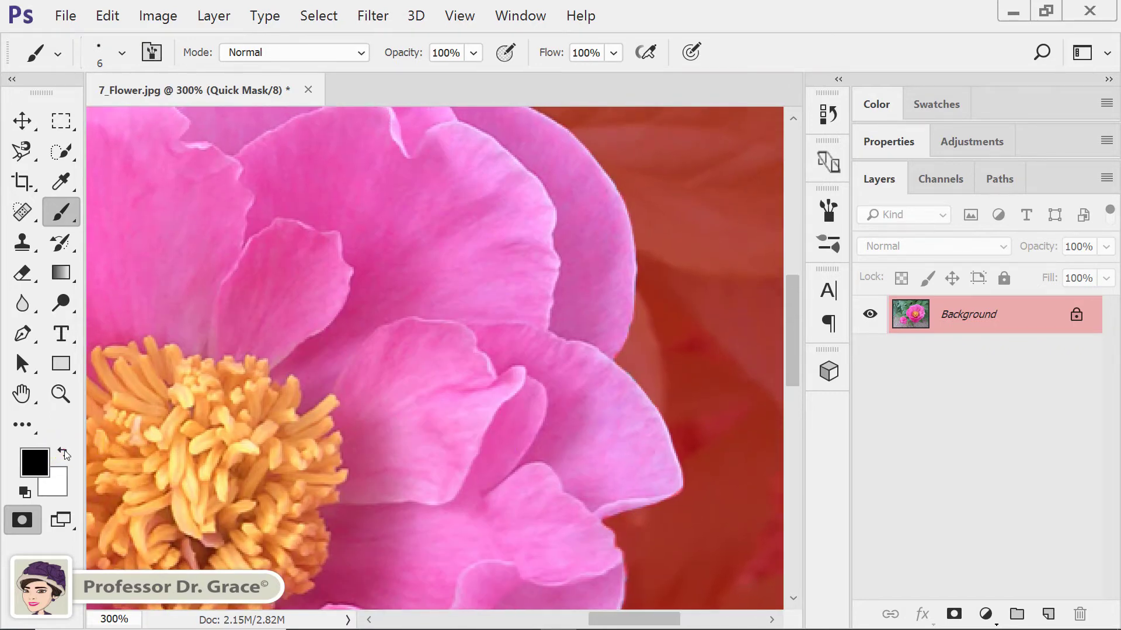
click(64, 455)
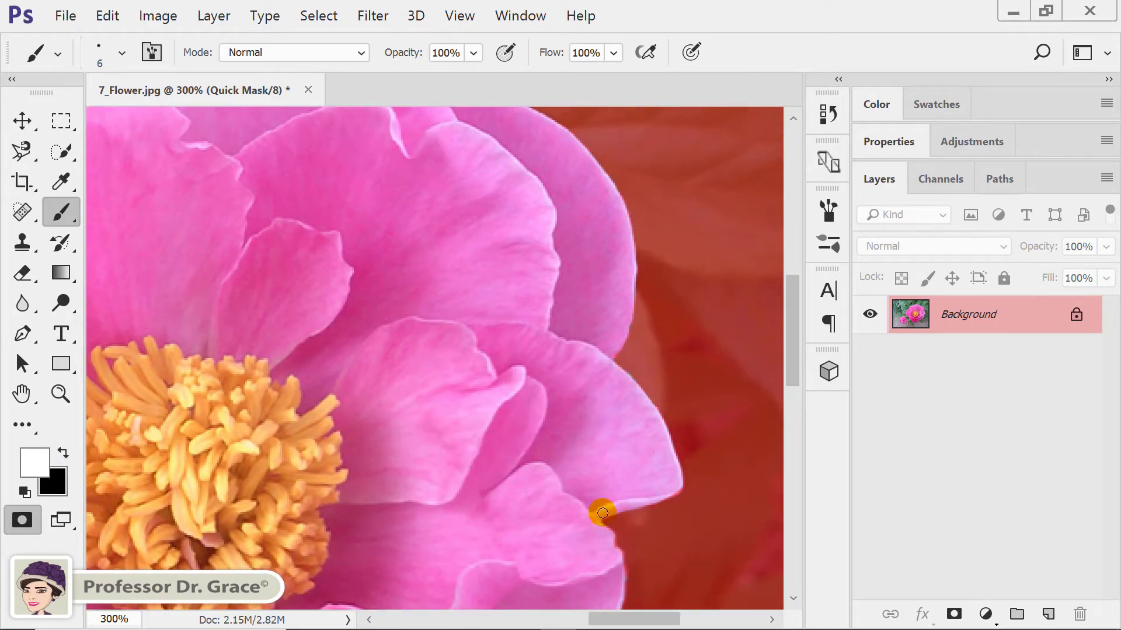
drag(602, 513, 605, 513)
drag(318, 210, 510, 345)
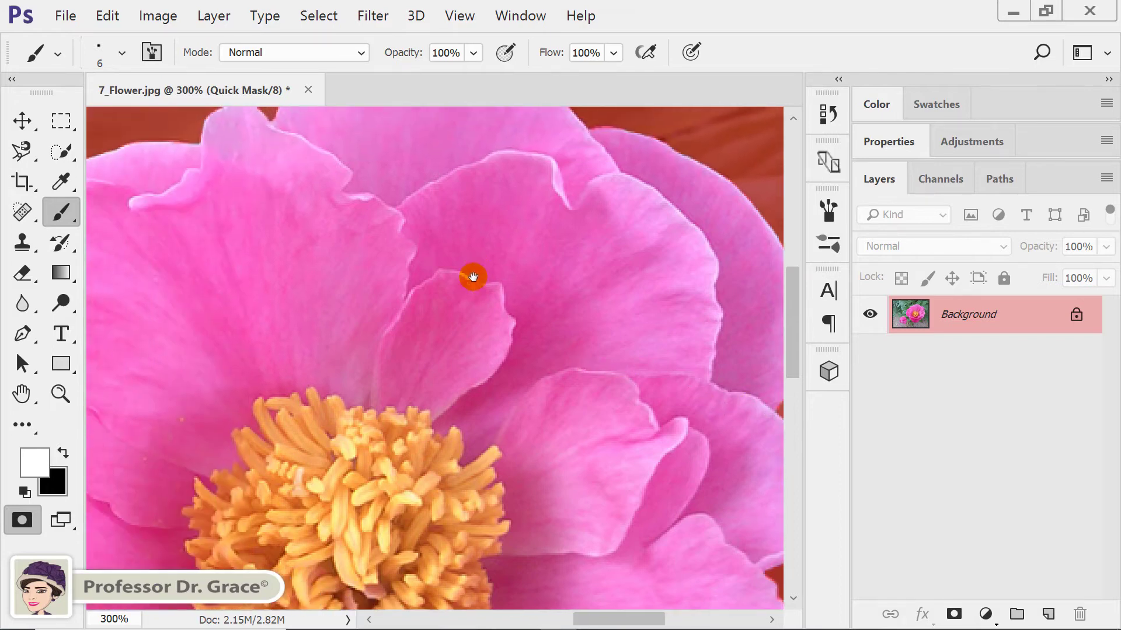
key(ctrl+0)
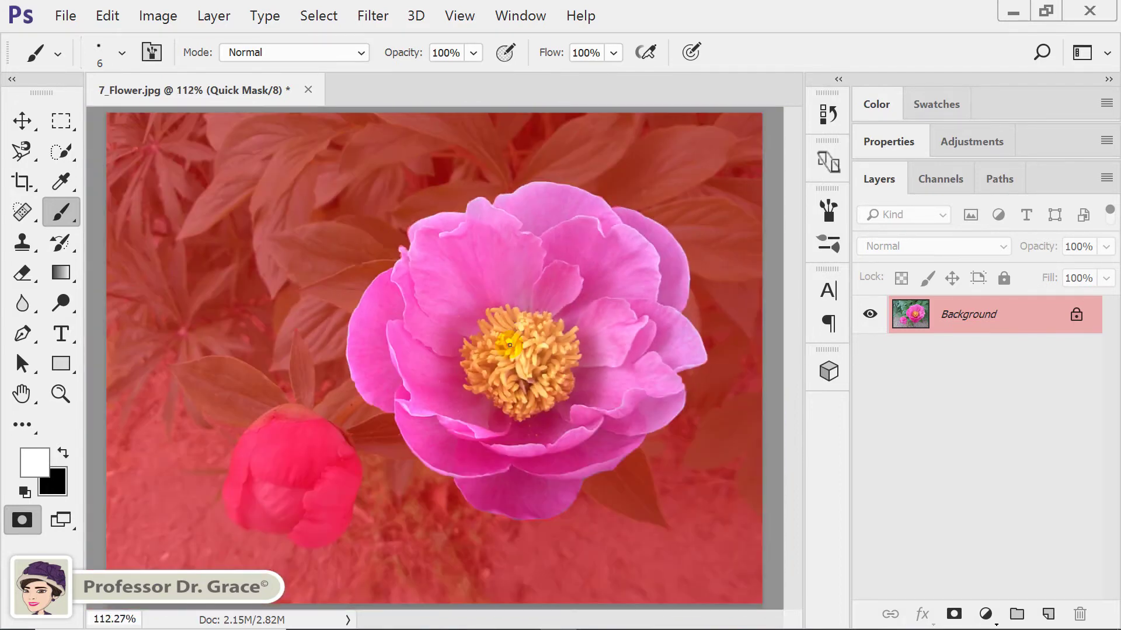
- Exit Quick Mask to get an active selection around the refined peony
click(24, 519)
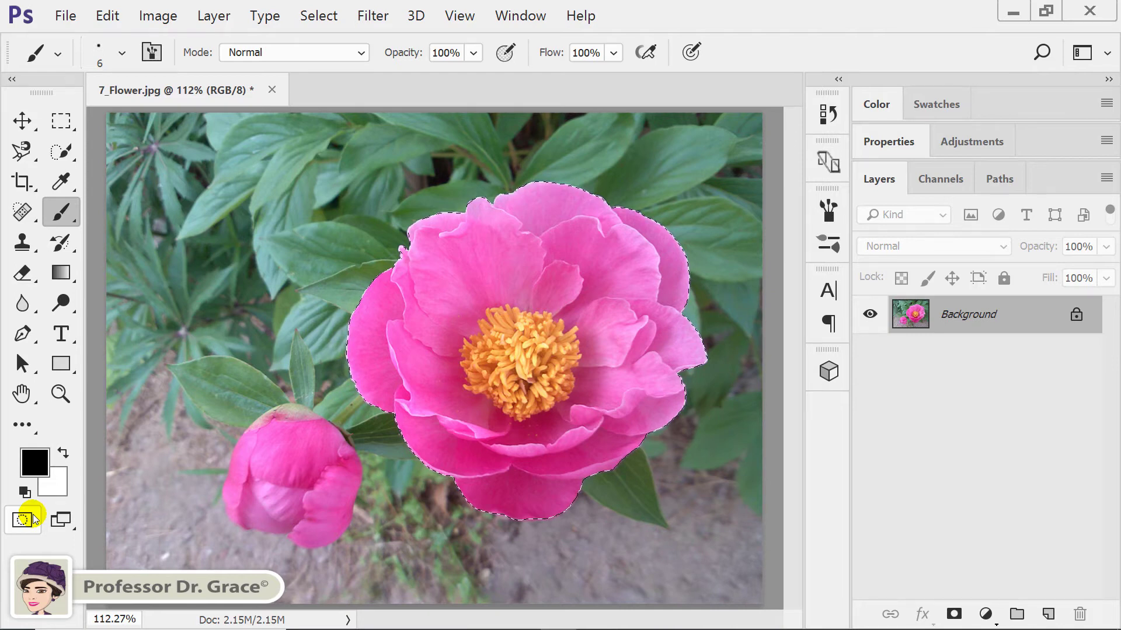
click(420, 424)
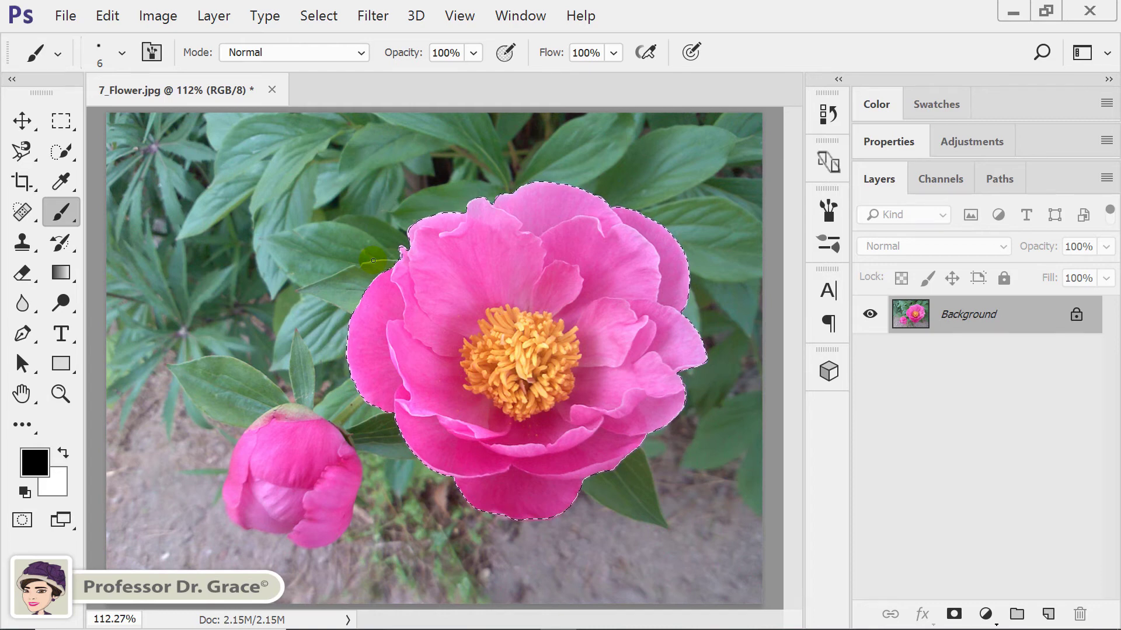
- Save the selection as channel 'Flower', deselect, and show the Channels panel
click(327, 13)
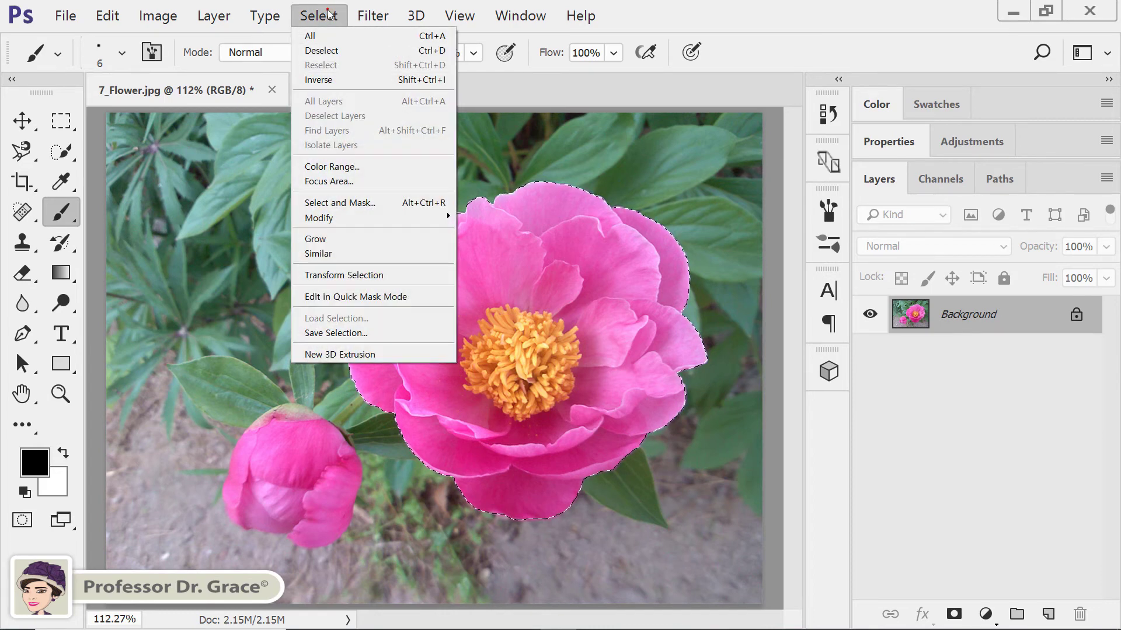
click(409, 332)
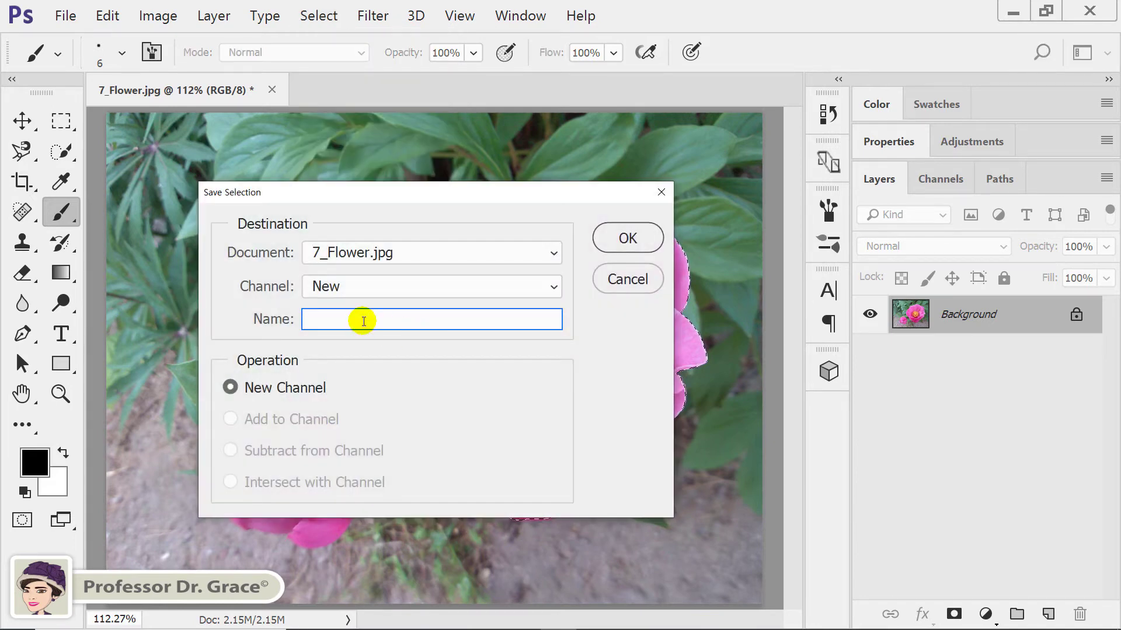
text(Flower)
click(627, 237)
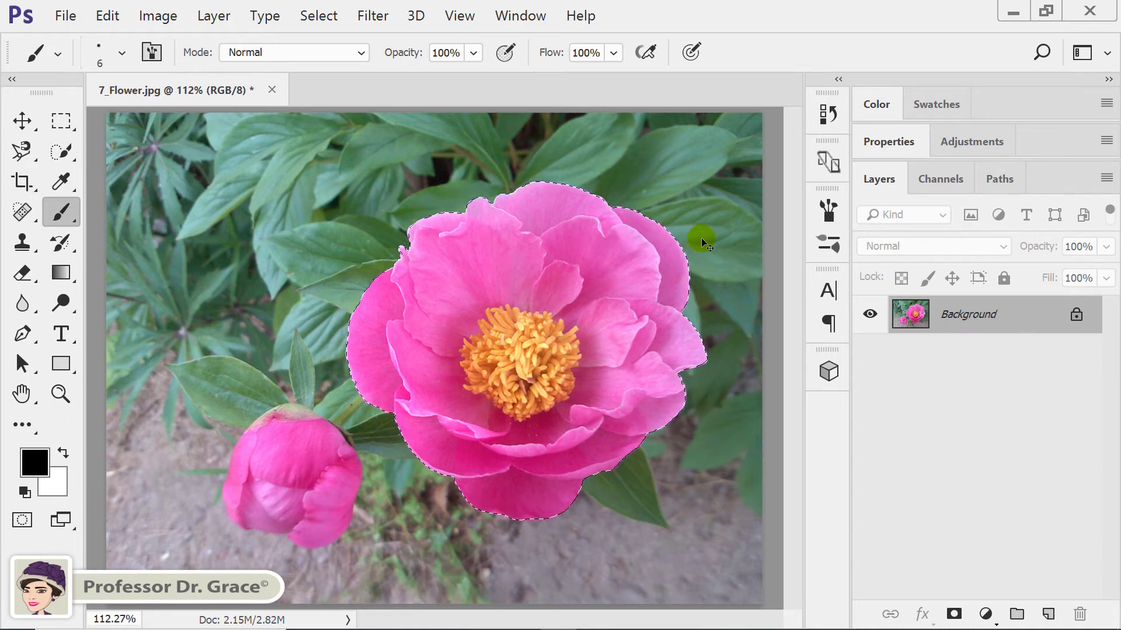
key(ctrl+d)
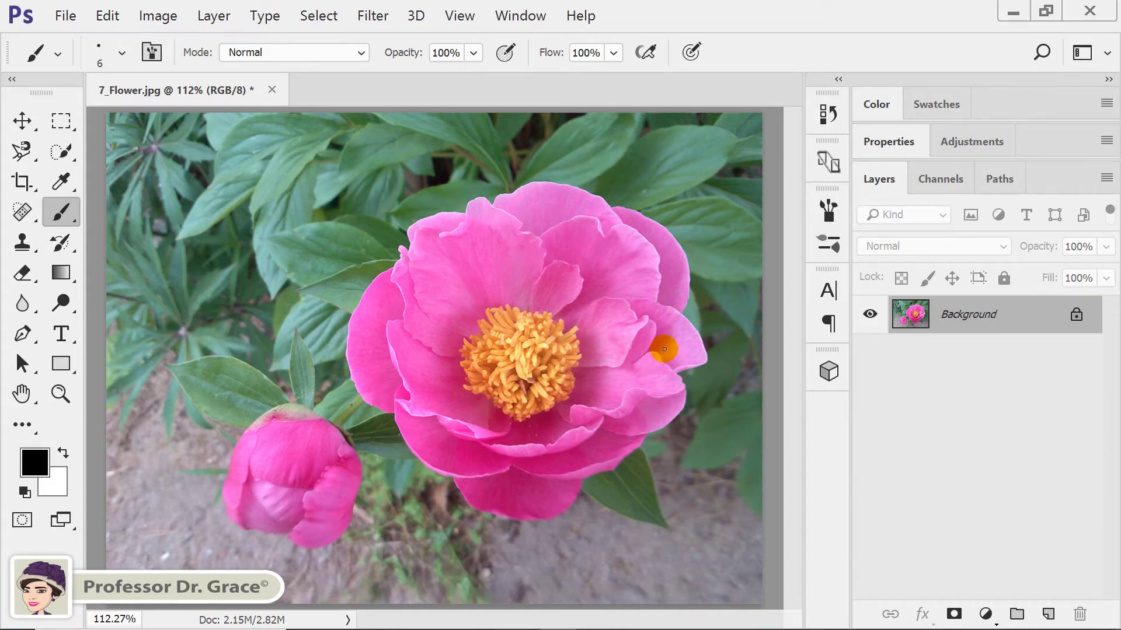
click(948, 182)
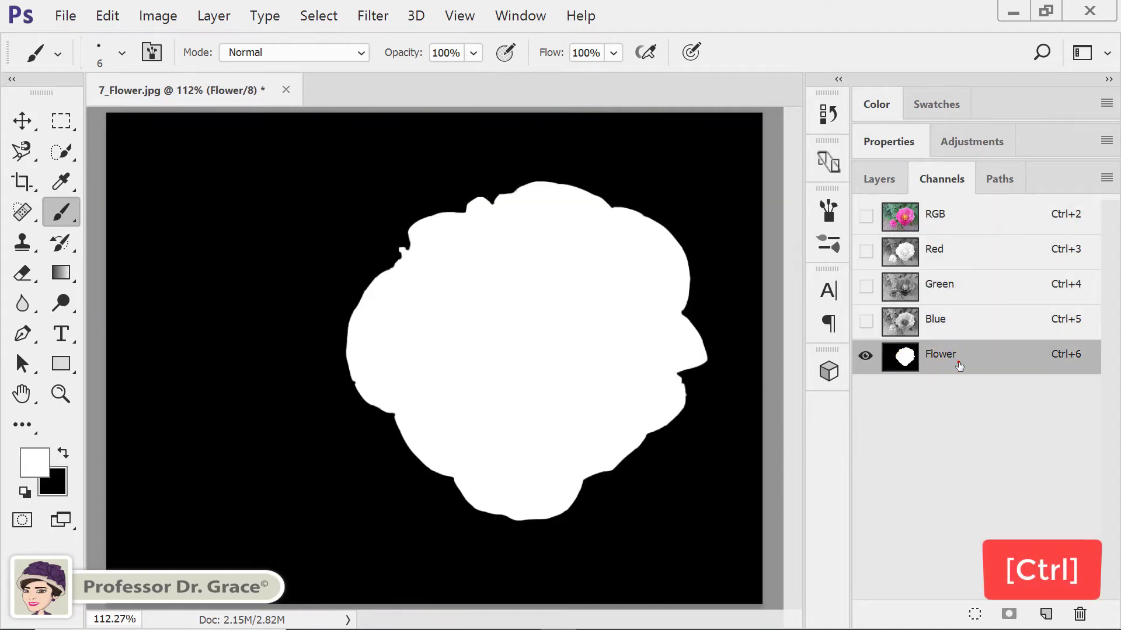
- Load the selection from the Flower channel, then return to the RGB composite and Layers panel
ctrl+click(957, 360)
ctrl+click(907, 362)
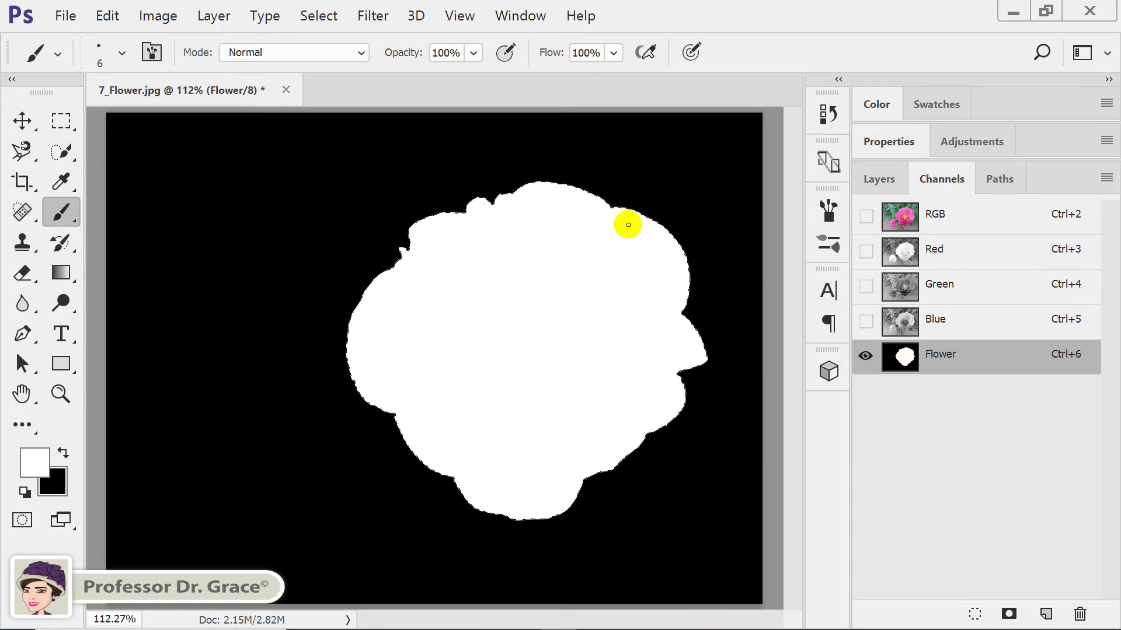
click(981, 220)
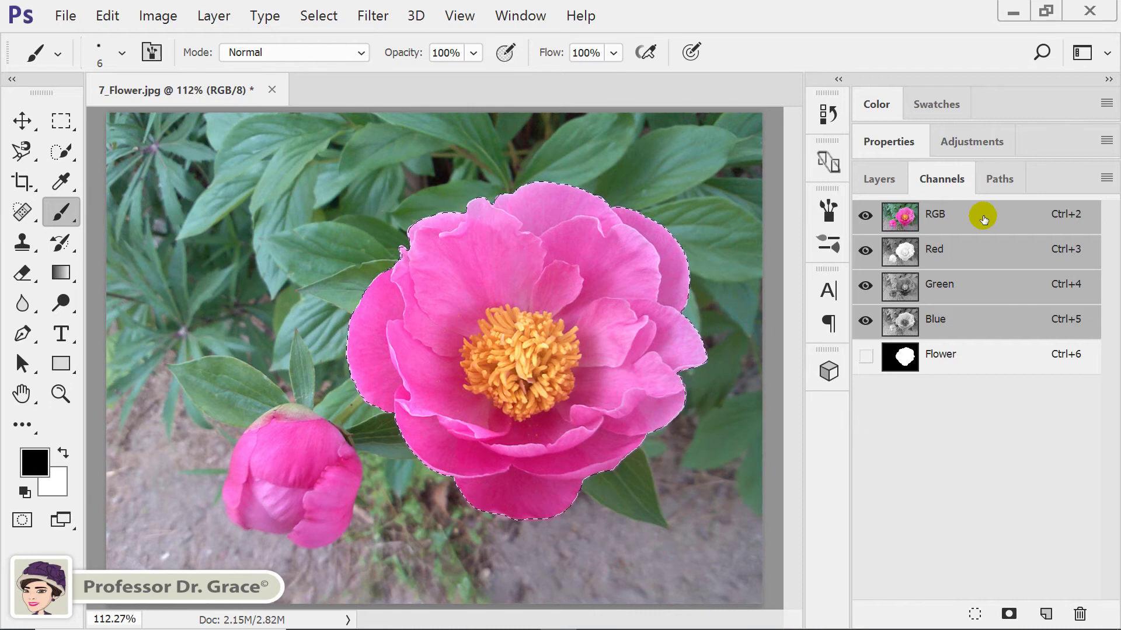
click(881, 183)
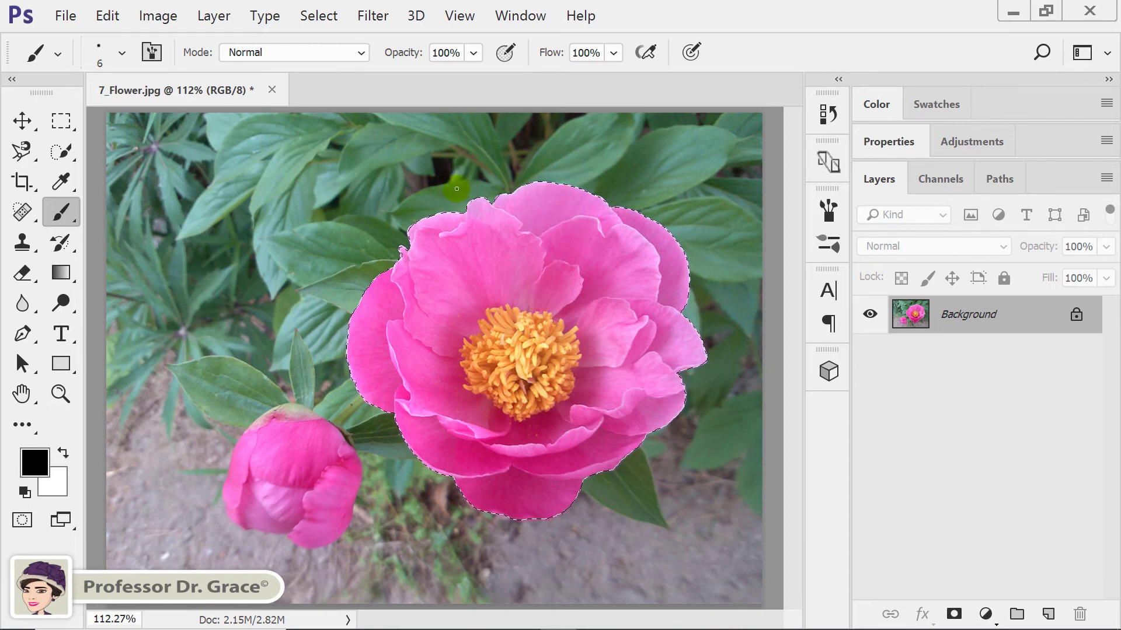
- Convert the peony selection into a work path in the Paths panel
click(1002, 180)
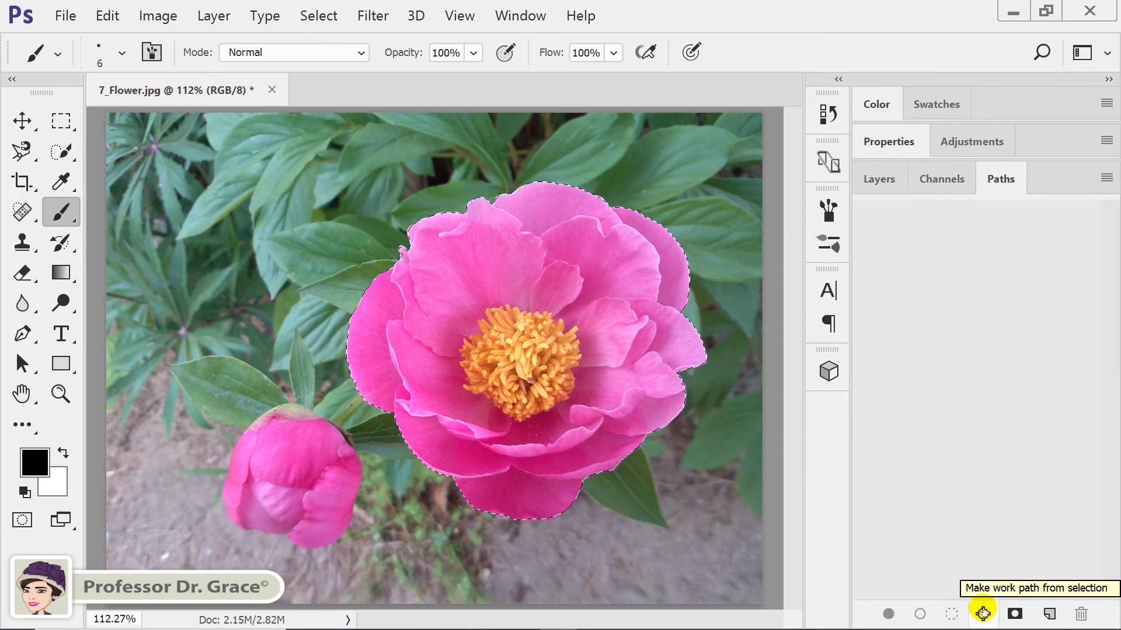
click(983, 613)
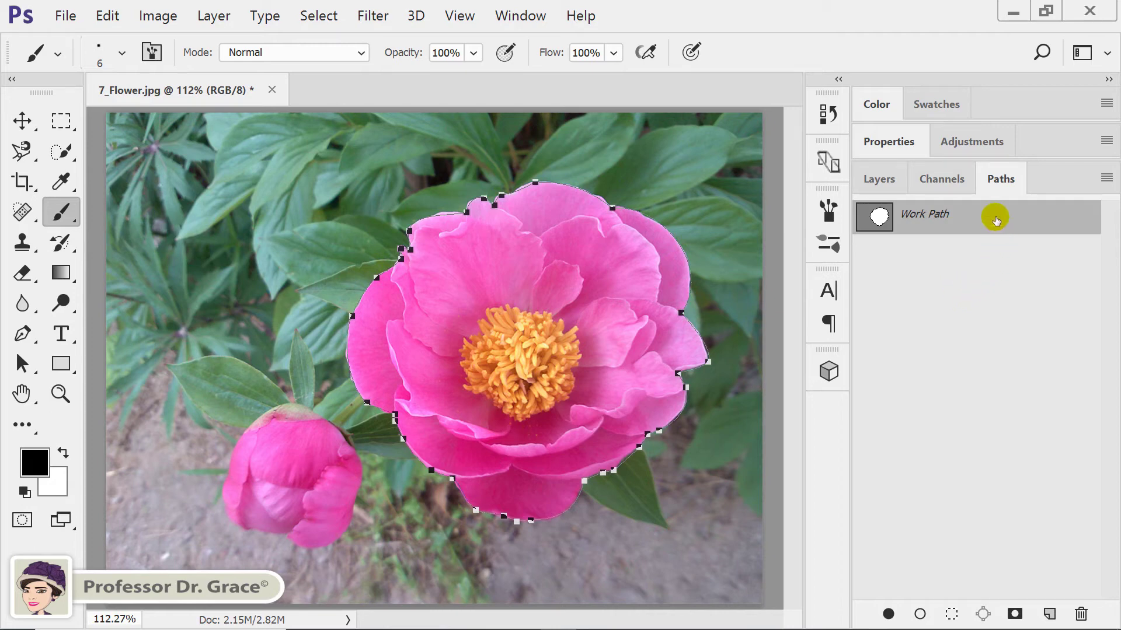
drag(996, 217, 939, 221)
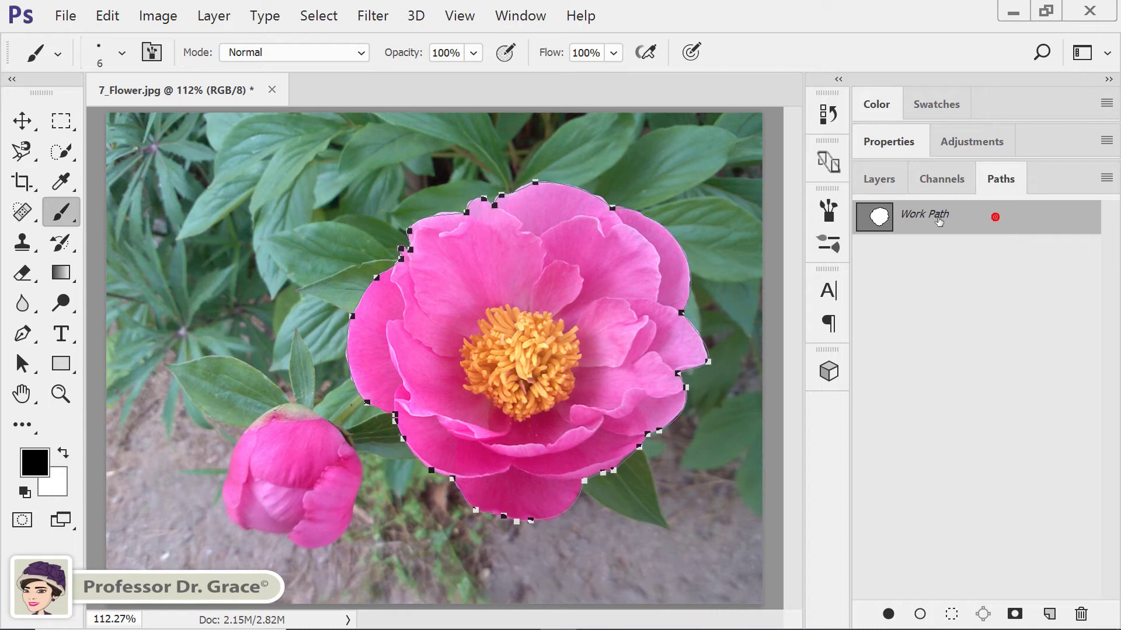
- Save the work path as 'Flower' and deselect it to hide its outline
click(1107, 177)
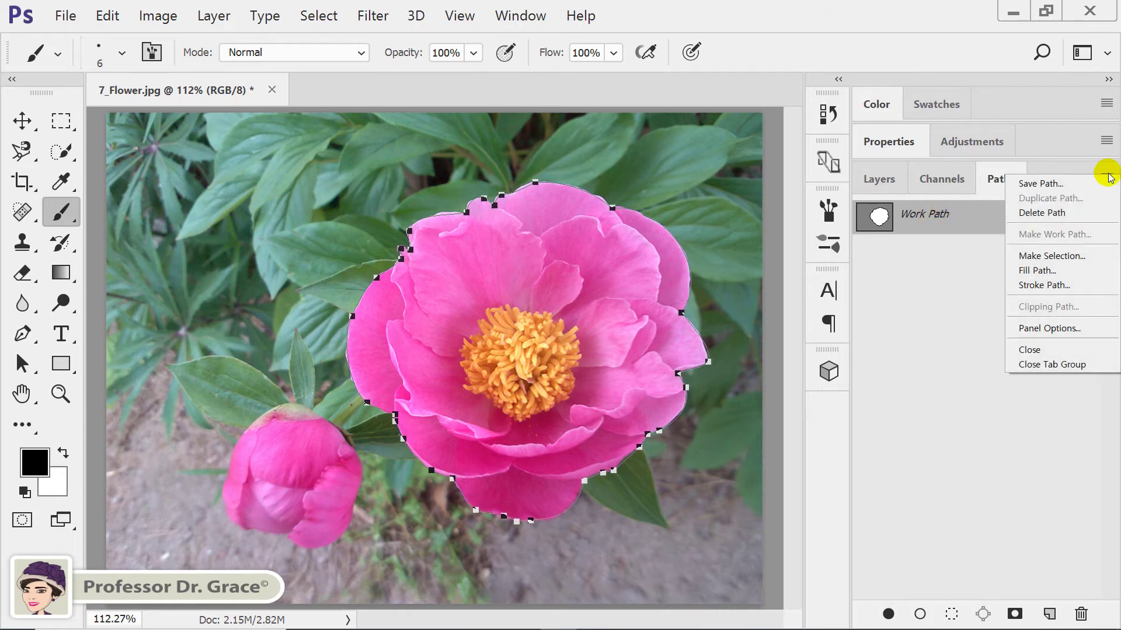
click(1073, 185)
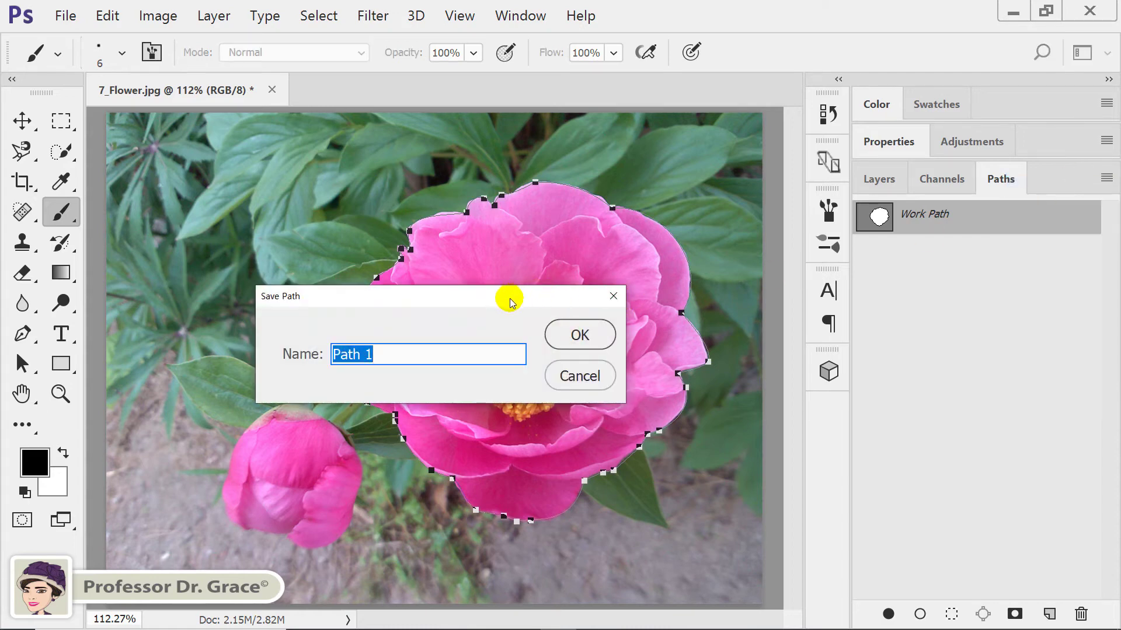
text(Flow)
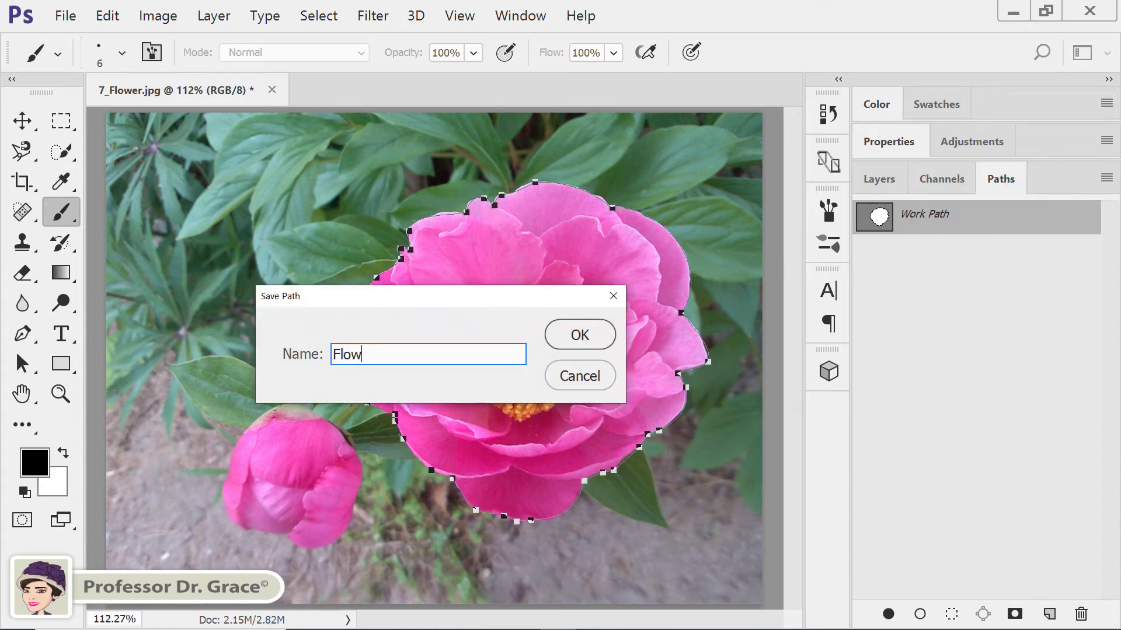
text(er)
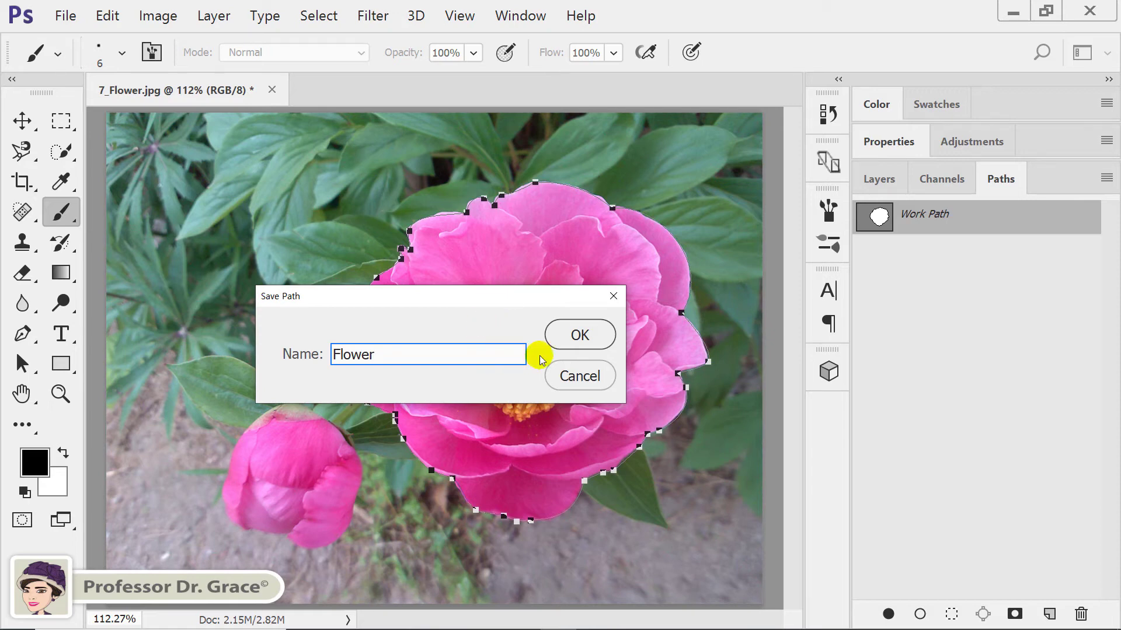
click(593, 338)
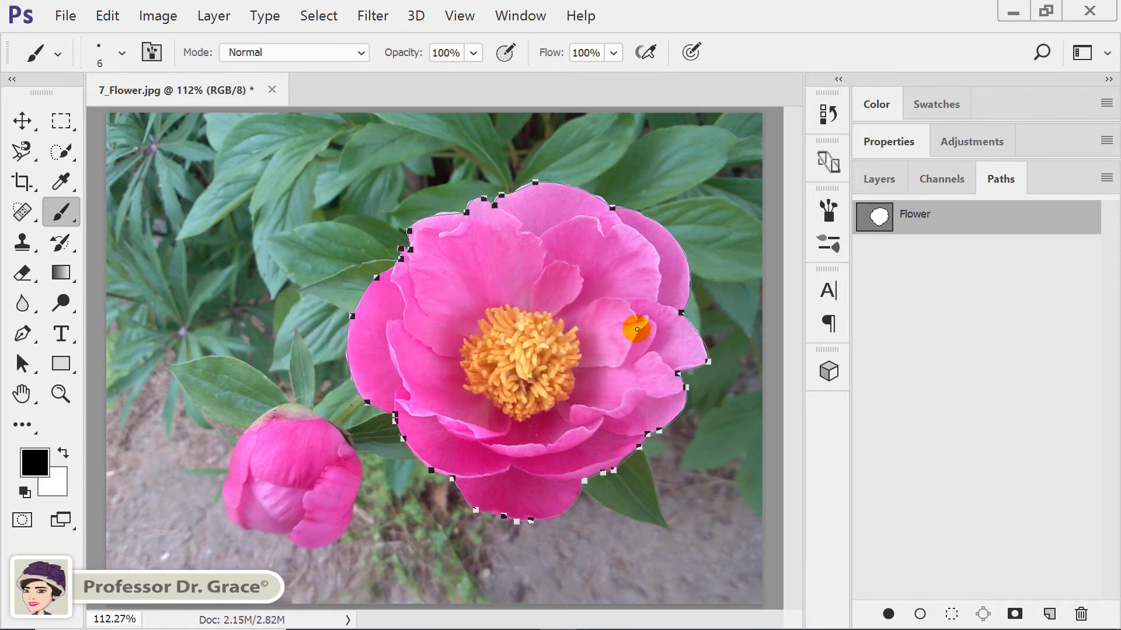
click(927, 268)
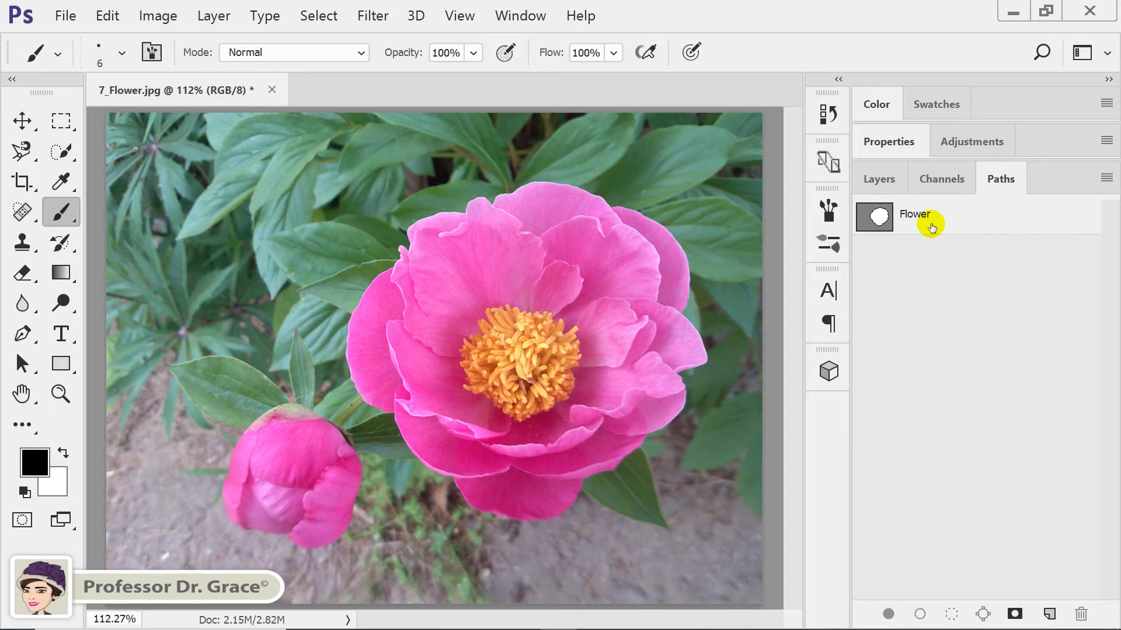
- Load the saved Flower path as a selection and go back to the Layers panel
click(965, 223)
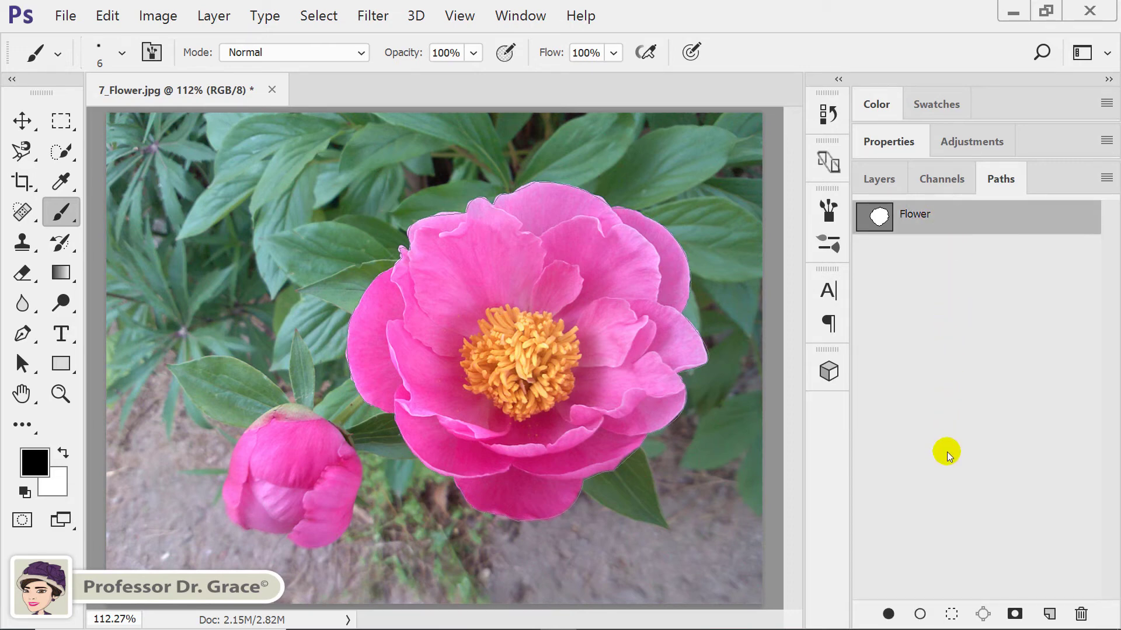
click(952, 616)
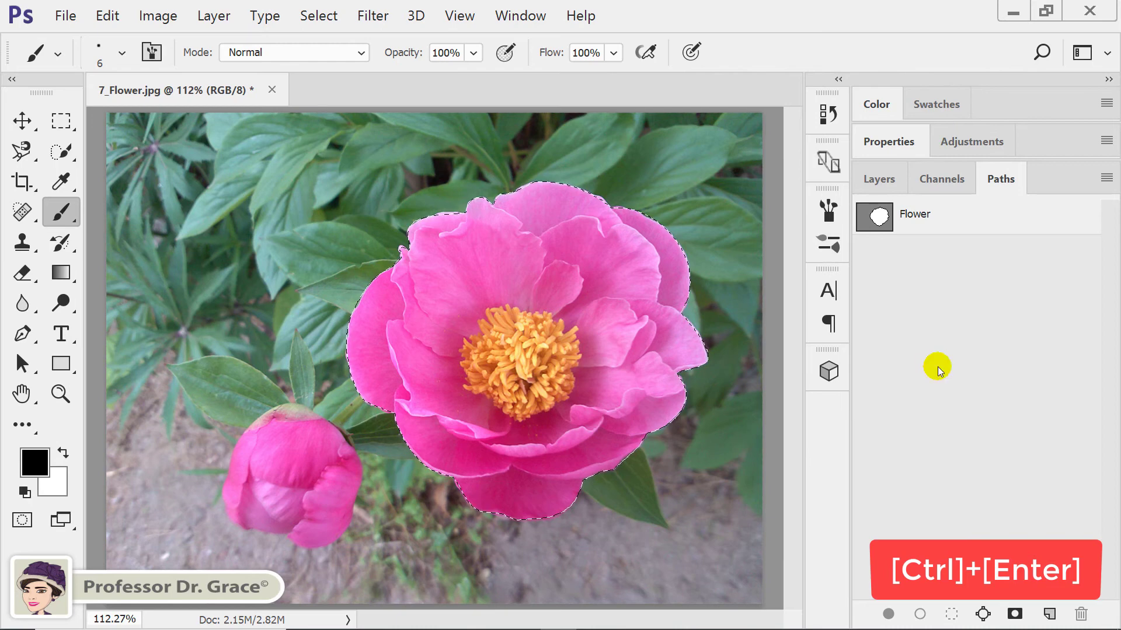
click(871, 176)
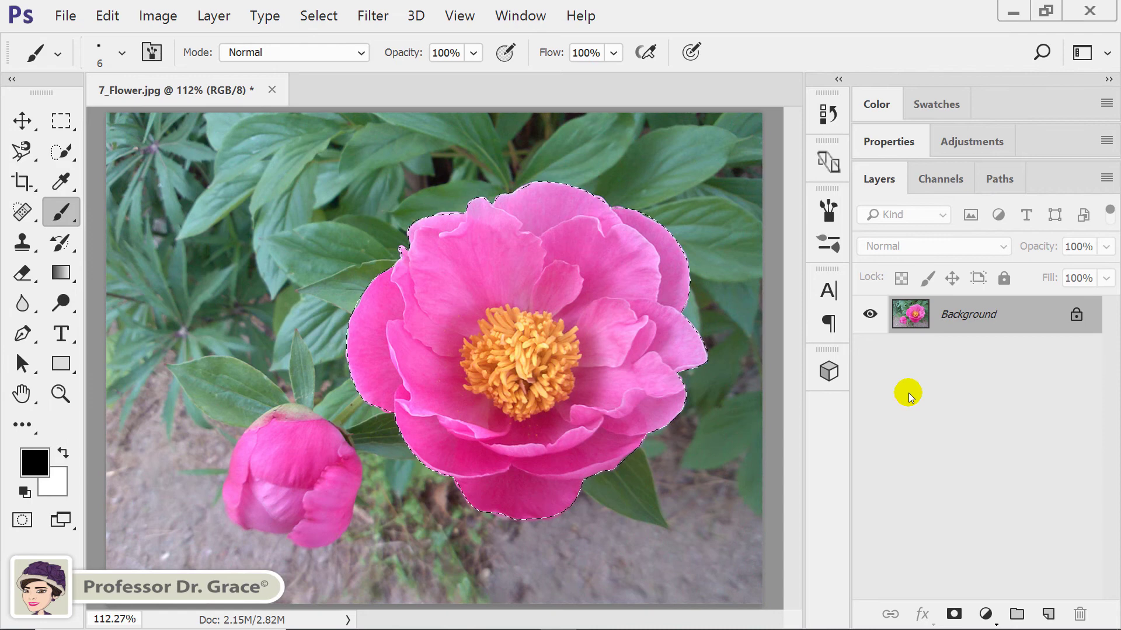
- Copy the selected peony onto a new Layer 1 and move it to the left
key(ctrl+j)
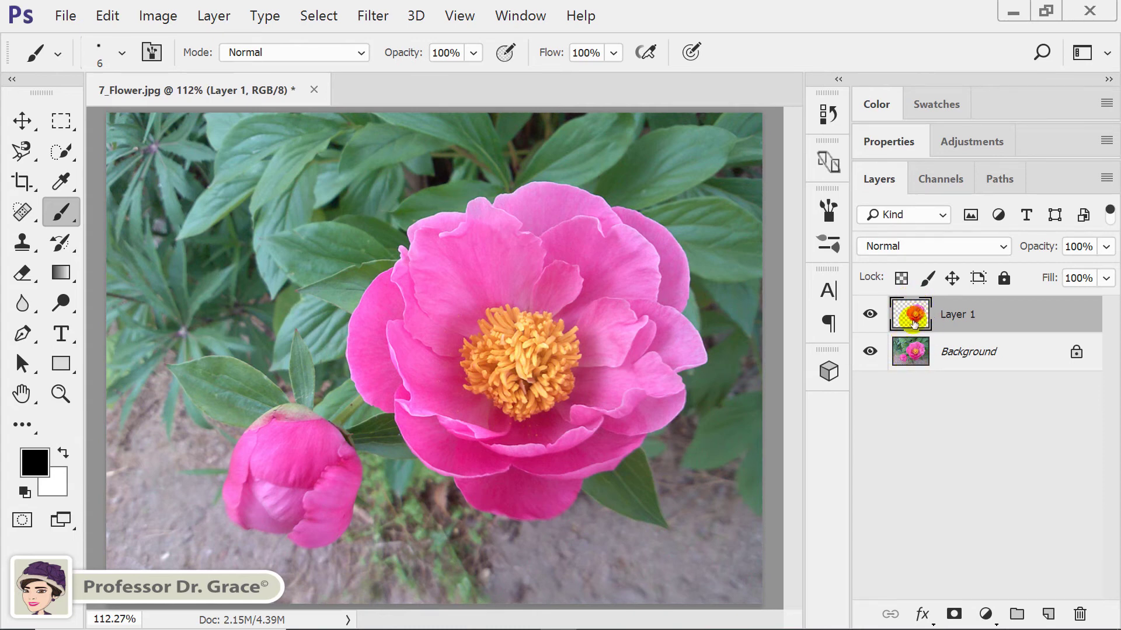
click(23, 121)
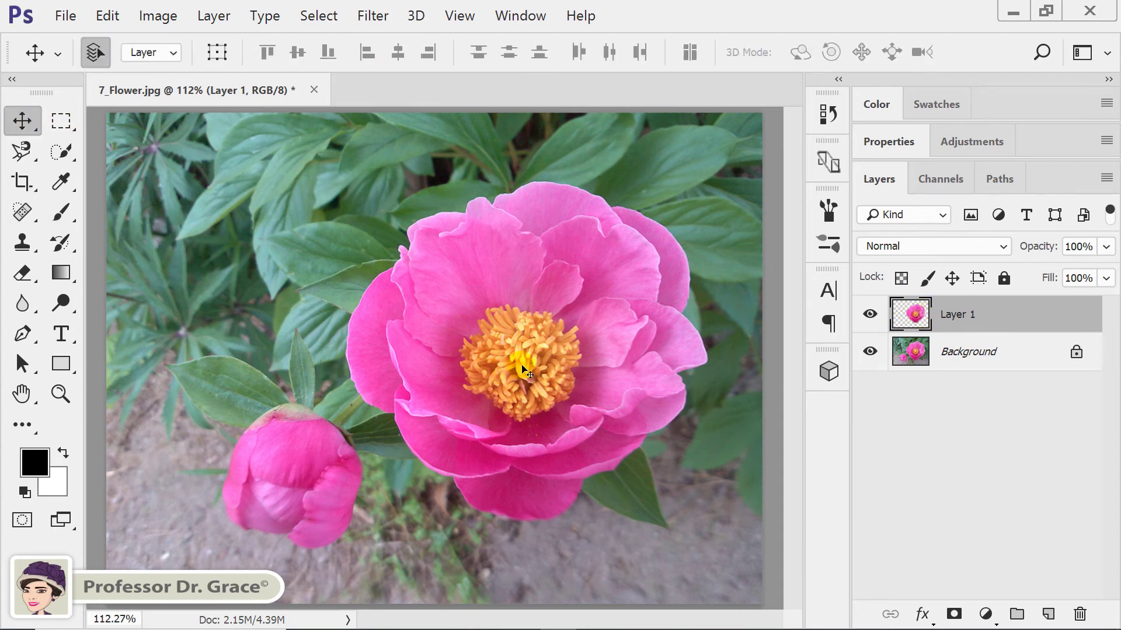
drag(513, 364, 301, 316)
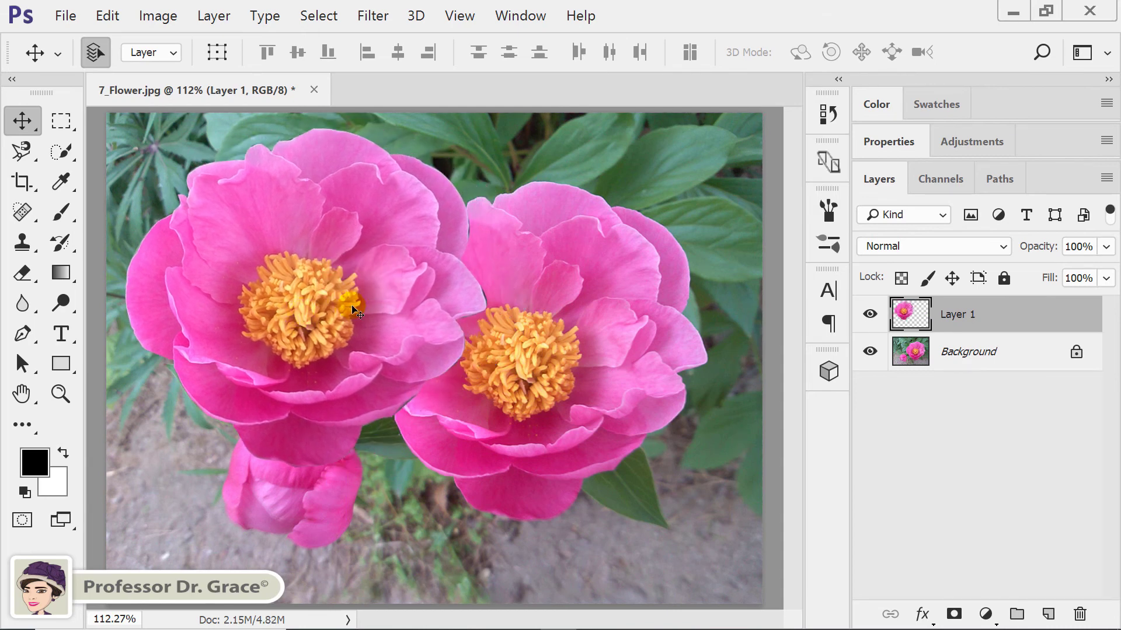
- Scale the copy down, rotate it about 155 degrees, and nudge it among the upper-left leaves
key(ctrl+t)
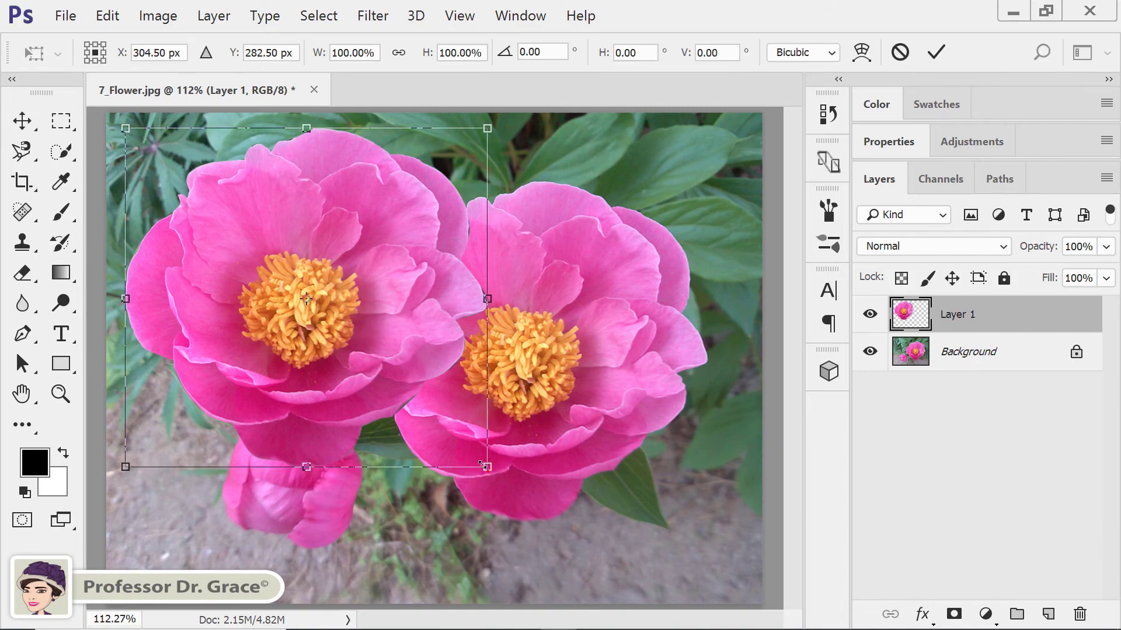
mouse_move(487, 470)
mouse_down()
mouse_move(332, 336)
mouse_move(332, 322)
mouse_up()
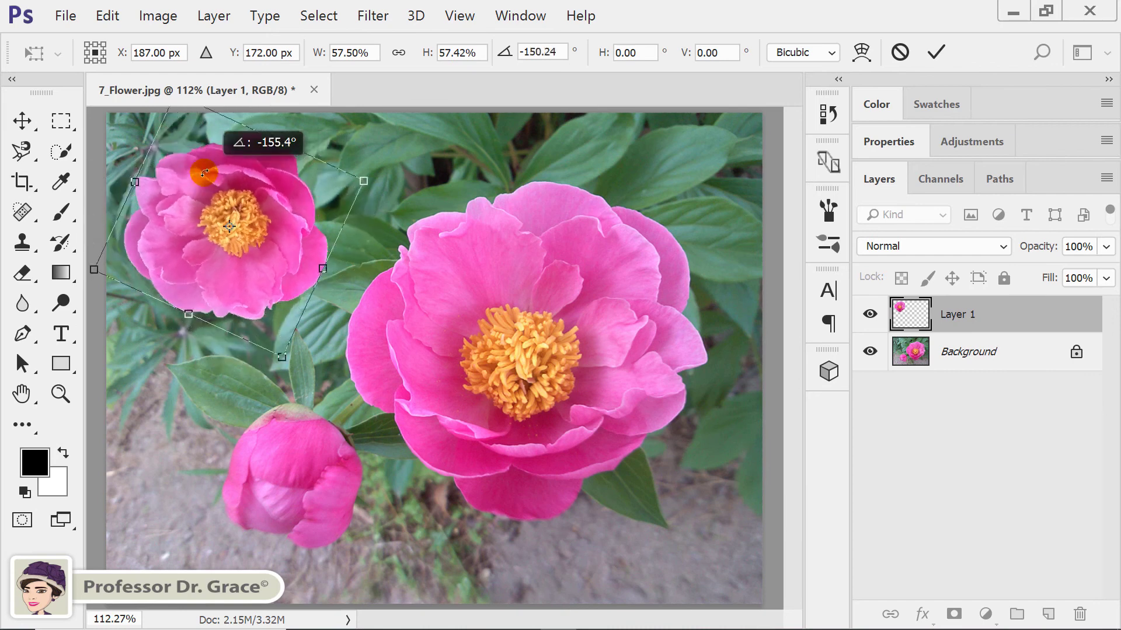
drag(346, 337, 214, 176)
key(Return)
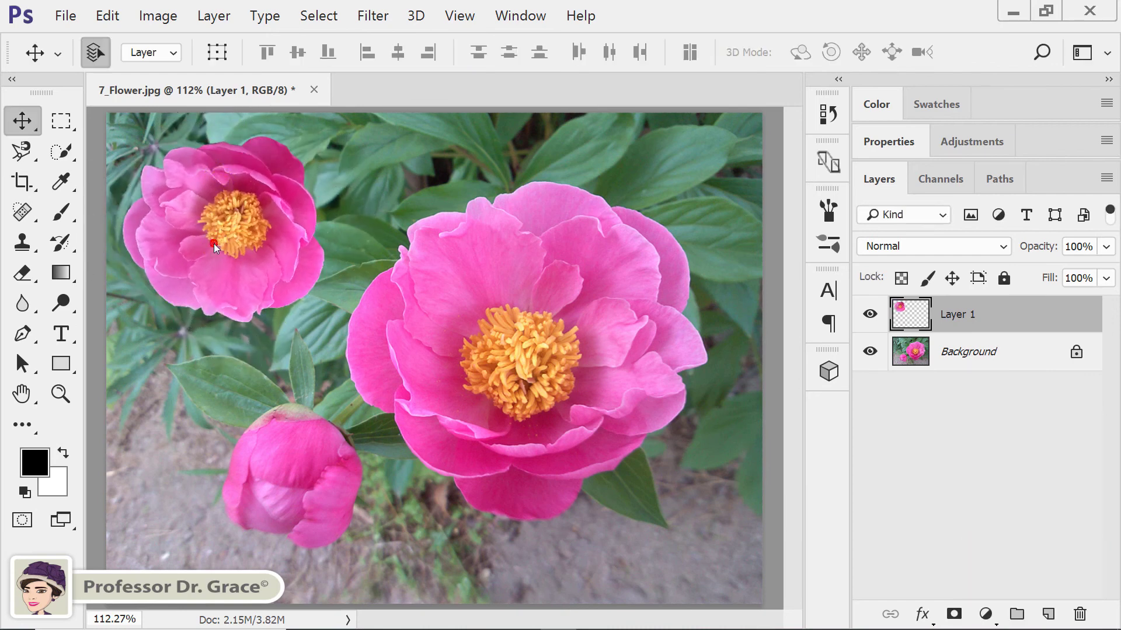
drag(223, 257, 239, 273)
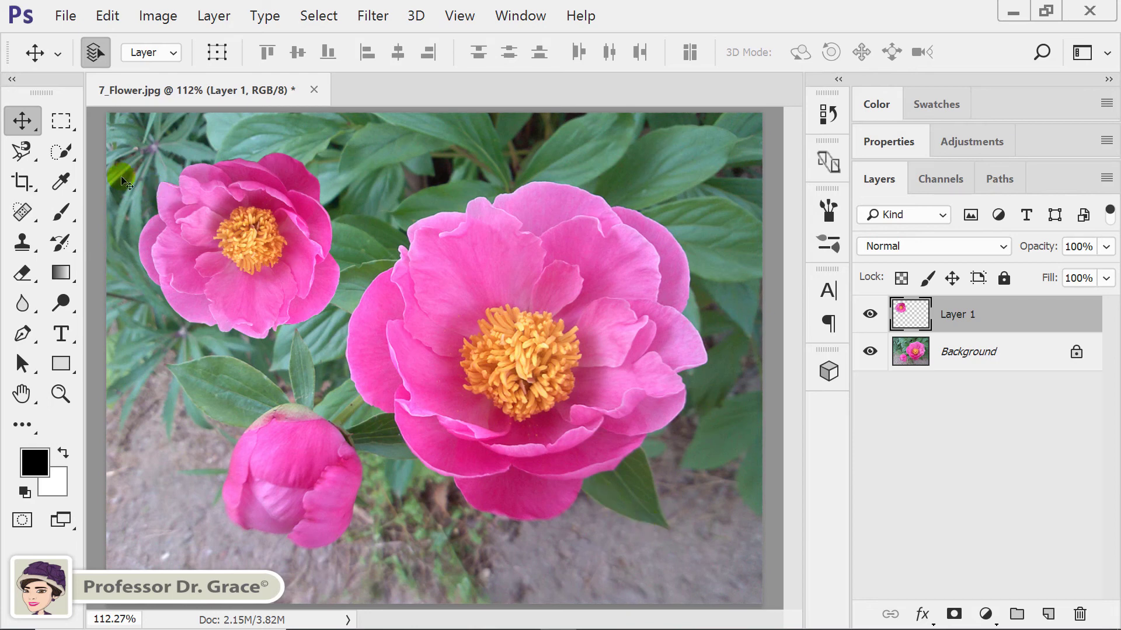
- Browse the Marquee, Lasso and Quick Selection tool variants, settling on the Magnetic Lasso Tool
click(61, 123)
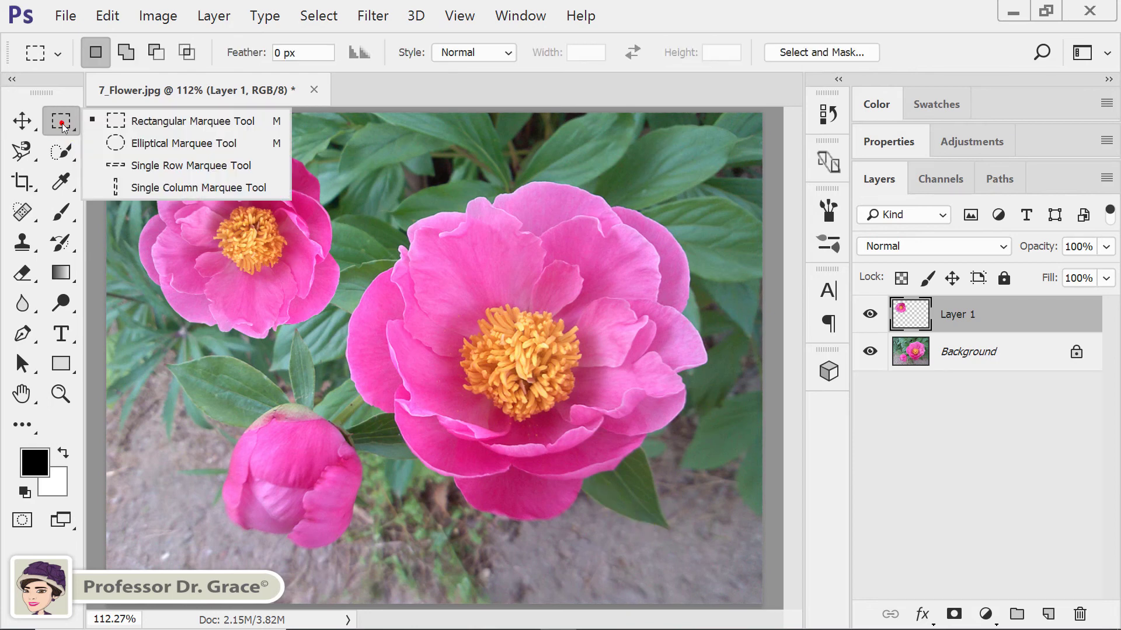
click(125, 185)
click(28, 157)
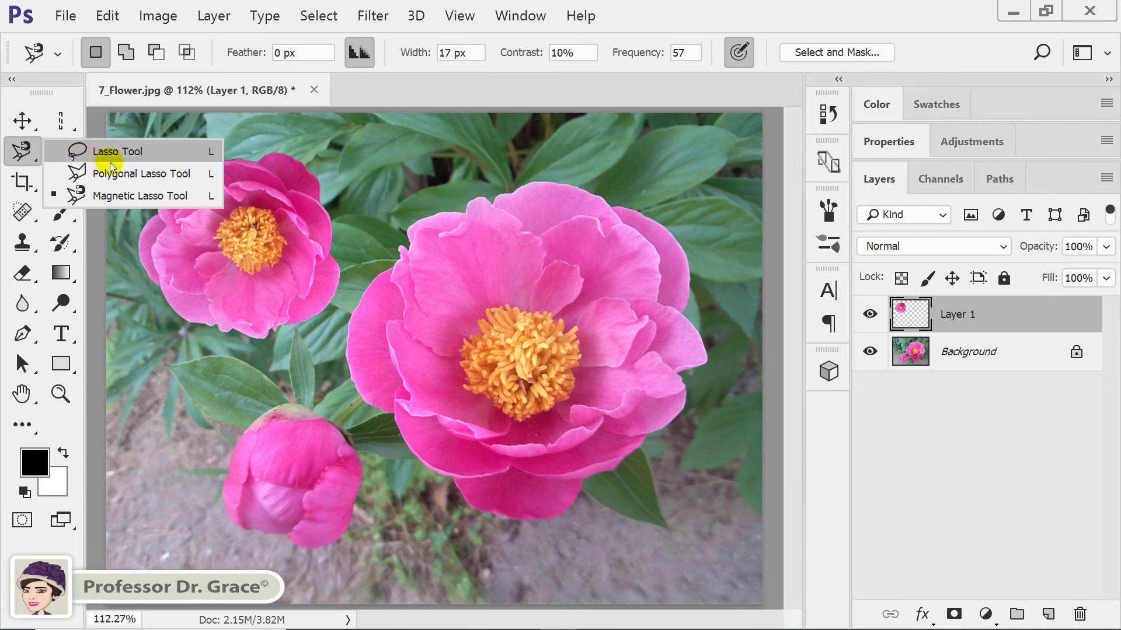
click(103, 191)
click(64, 152)
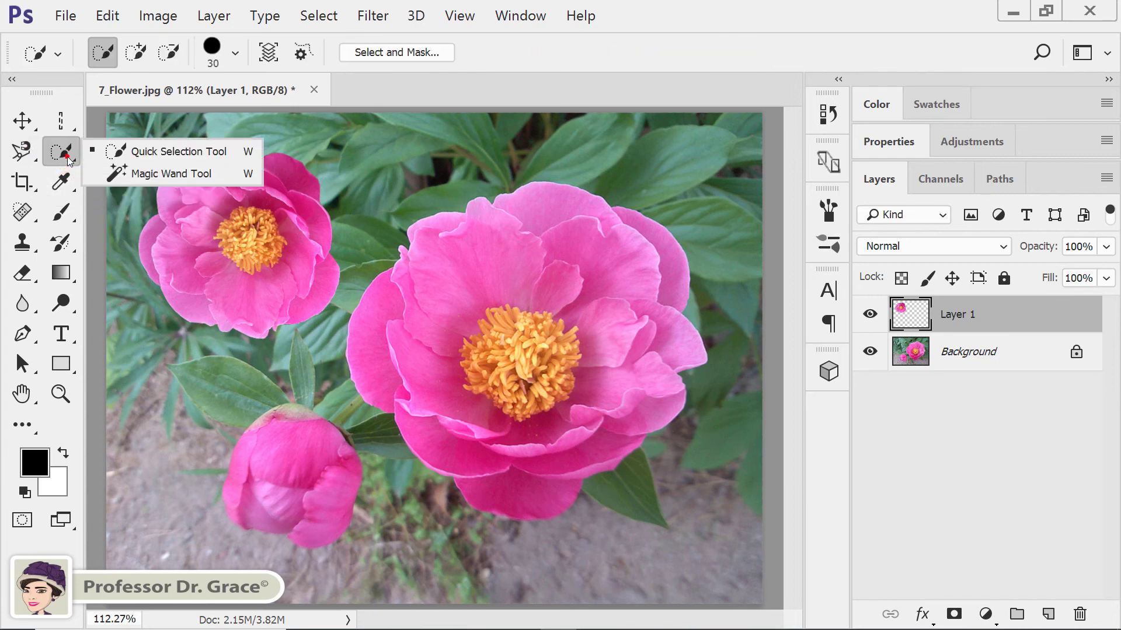
click(165, 171)
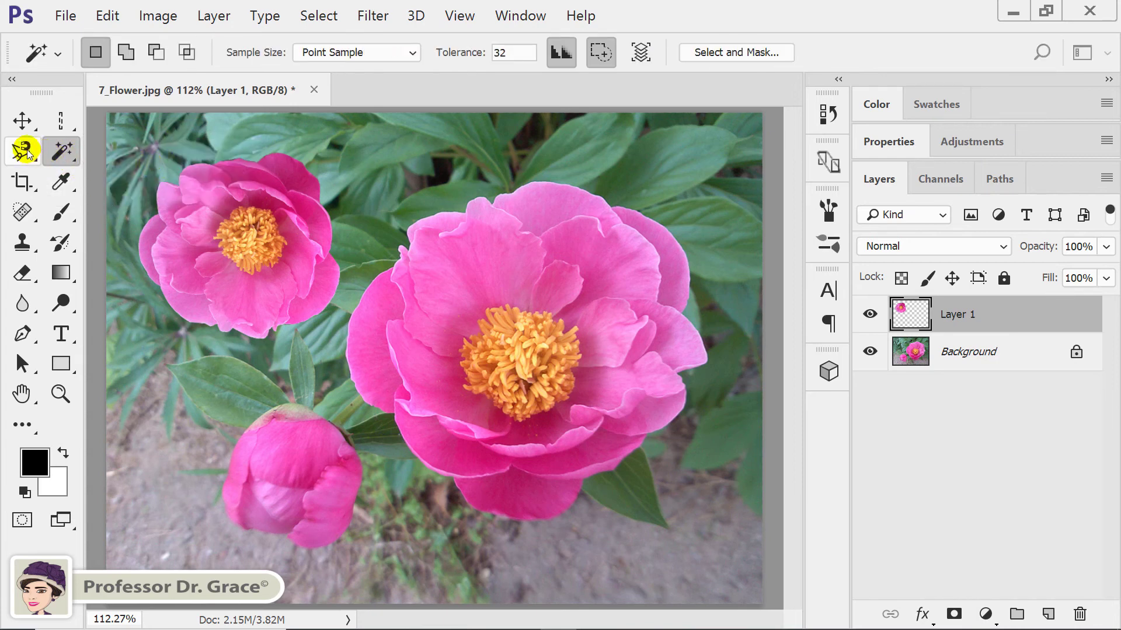
click(28, 153)
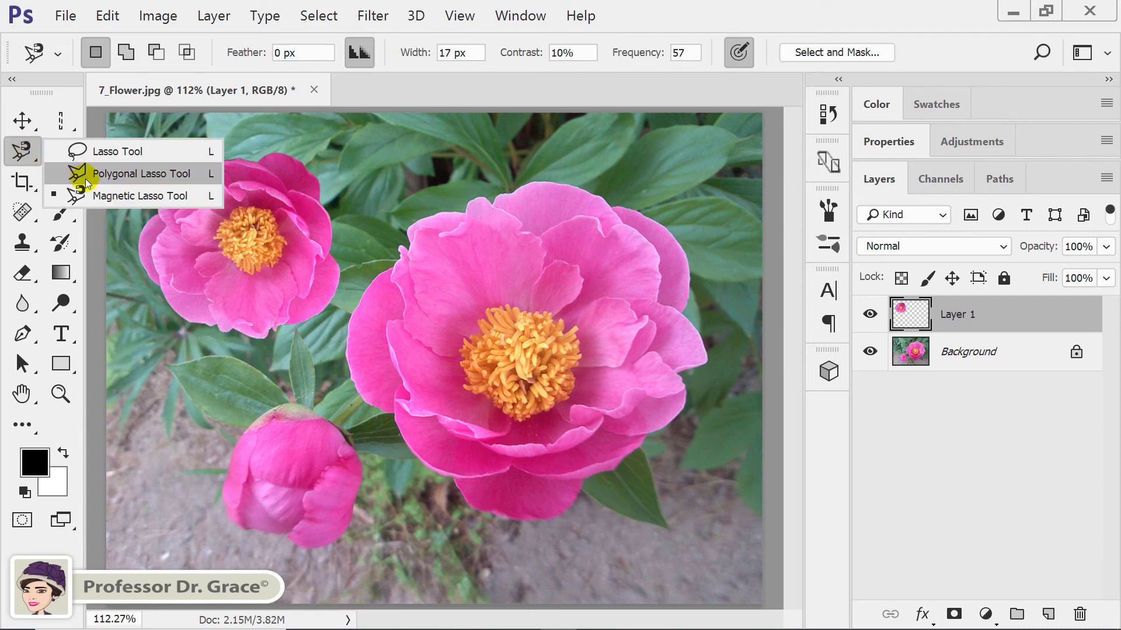
click(130, 201)
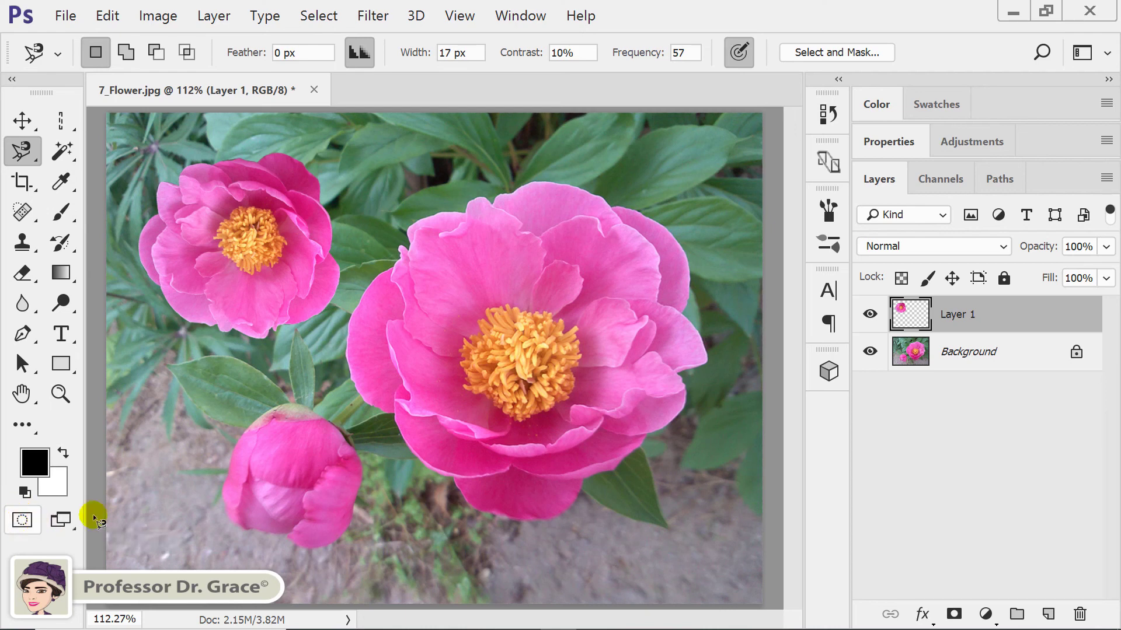
click(623, 411)
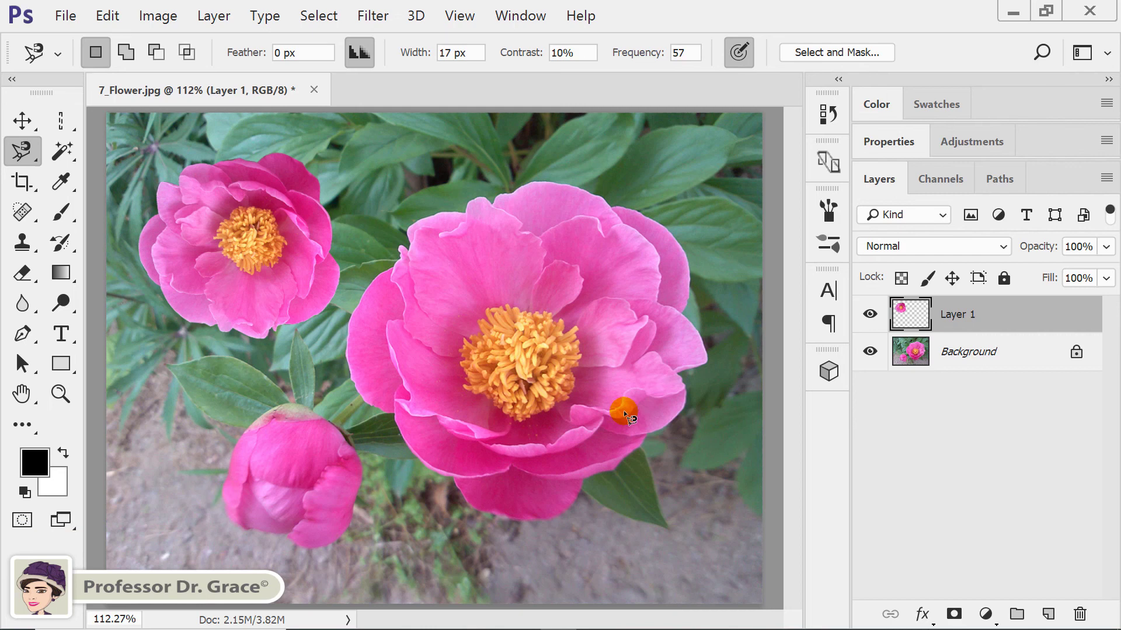
click(923, 181)
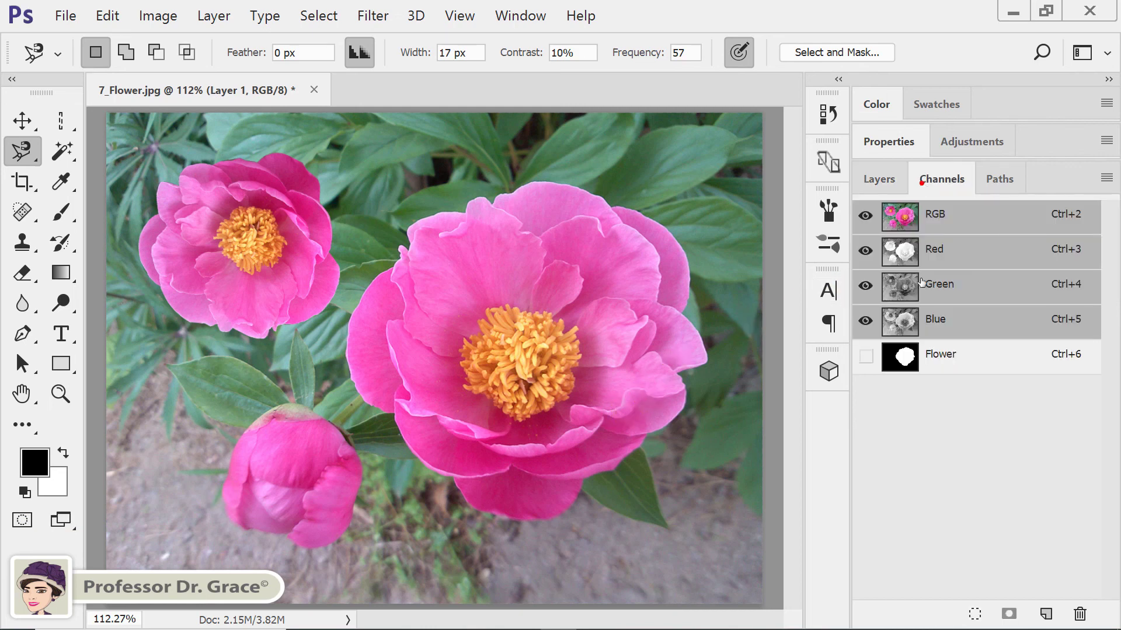
click(990, 178)
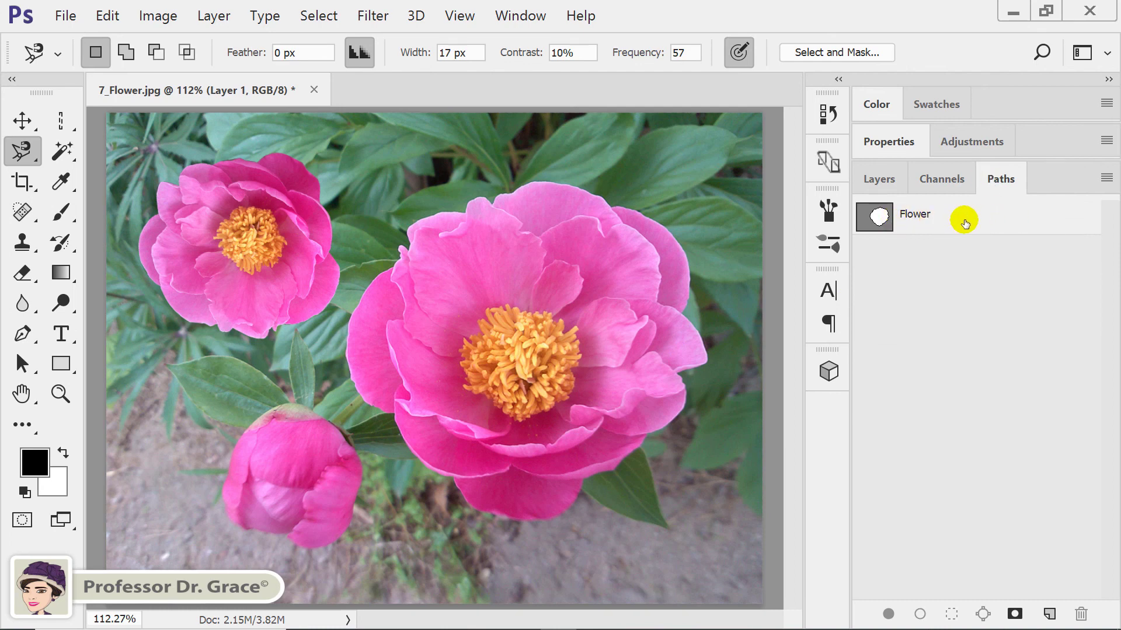
click(927, 216)
key(ctrl+Return)
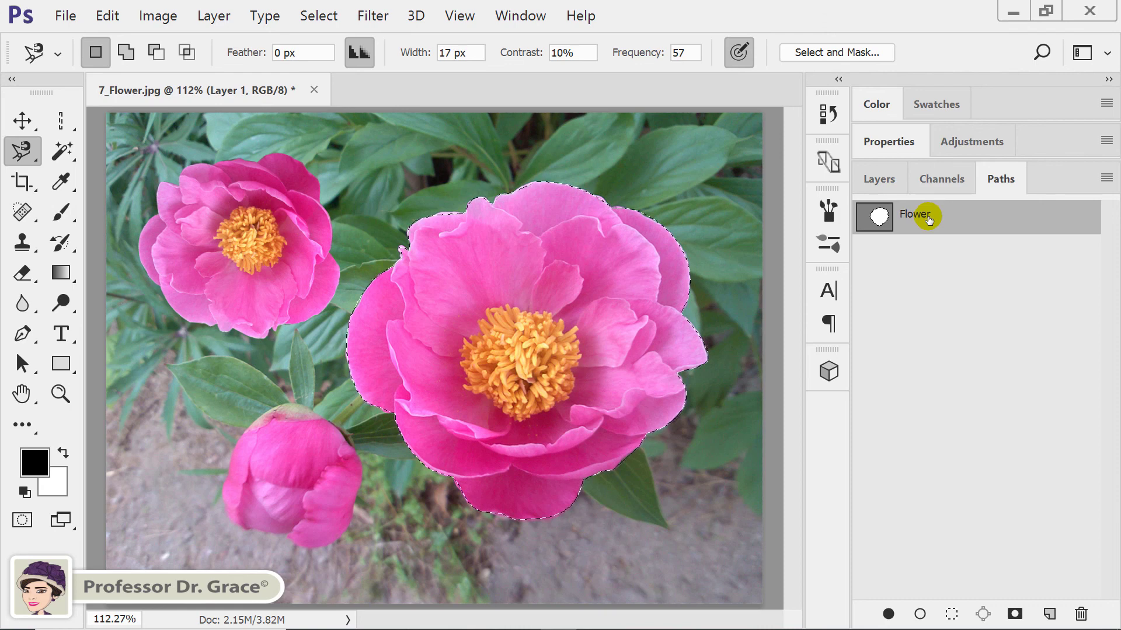
click(898, 188)
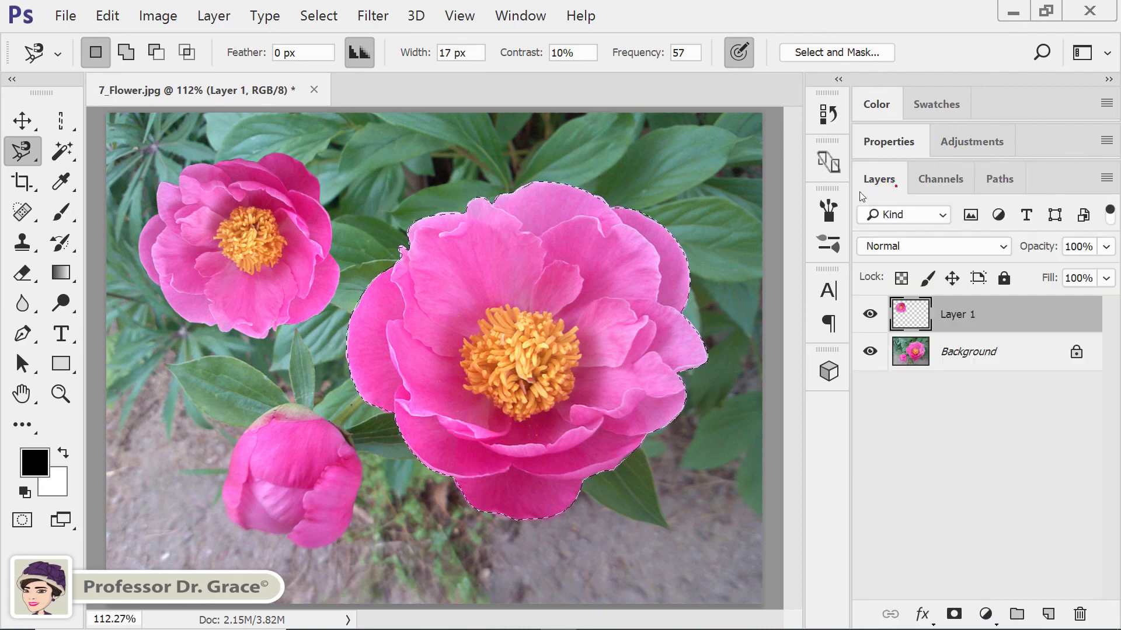
click(684, 294)
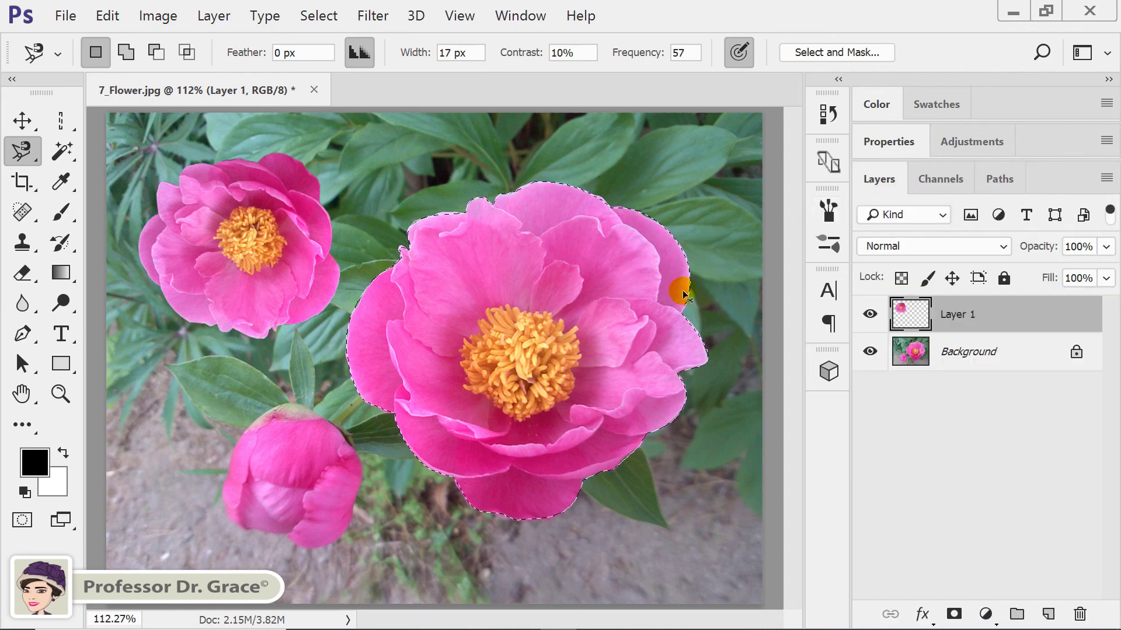